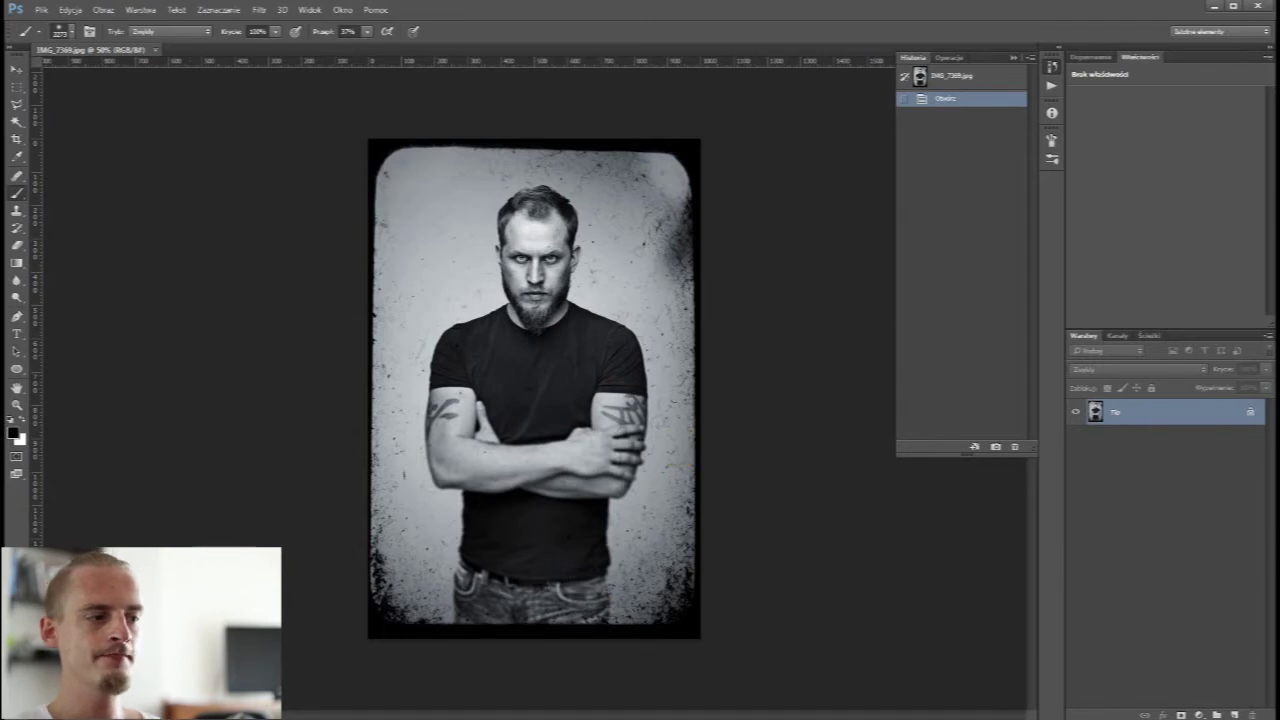
# Open the colour original IMG_7369 (2) from its folder as a second Photoshop tab.
pyautogui.hotkey('alt', 'Tab')
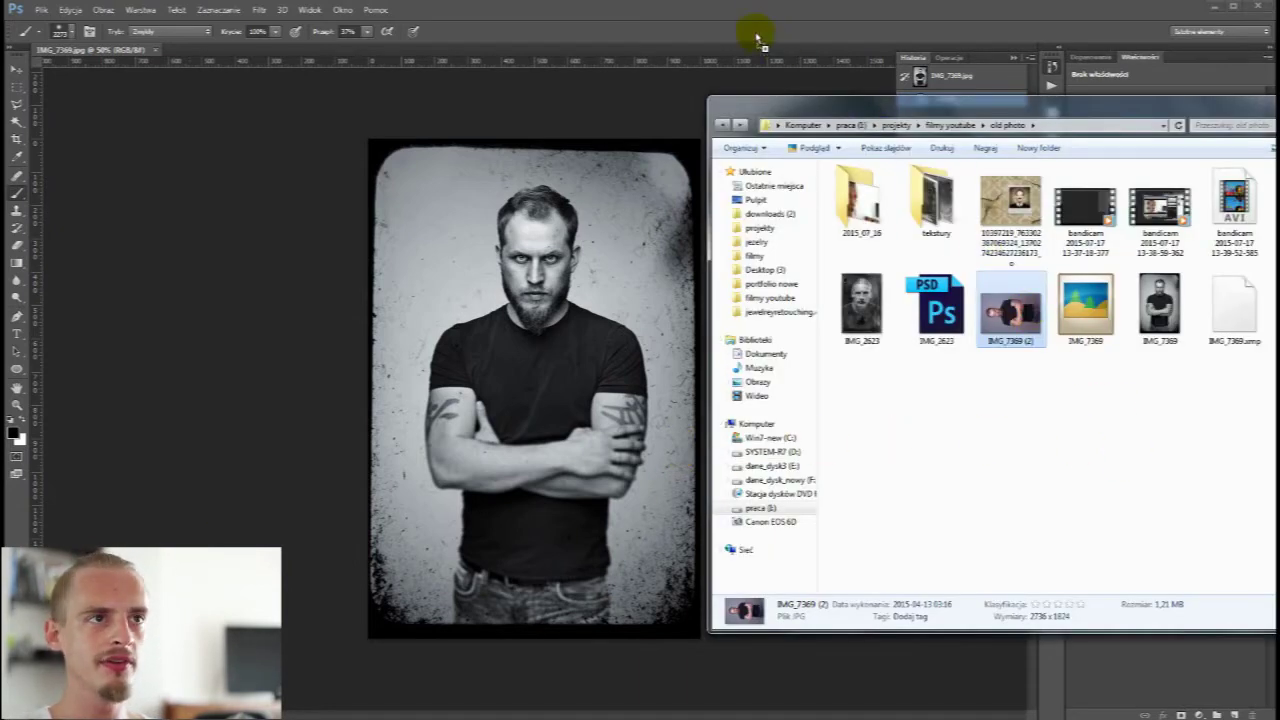
pyautogui.moveTo(1035, 316); pyautogui.dragTo(760, 42)
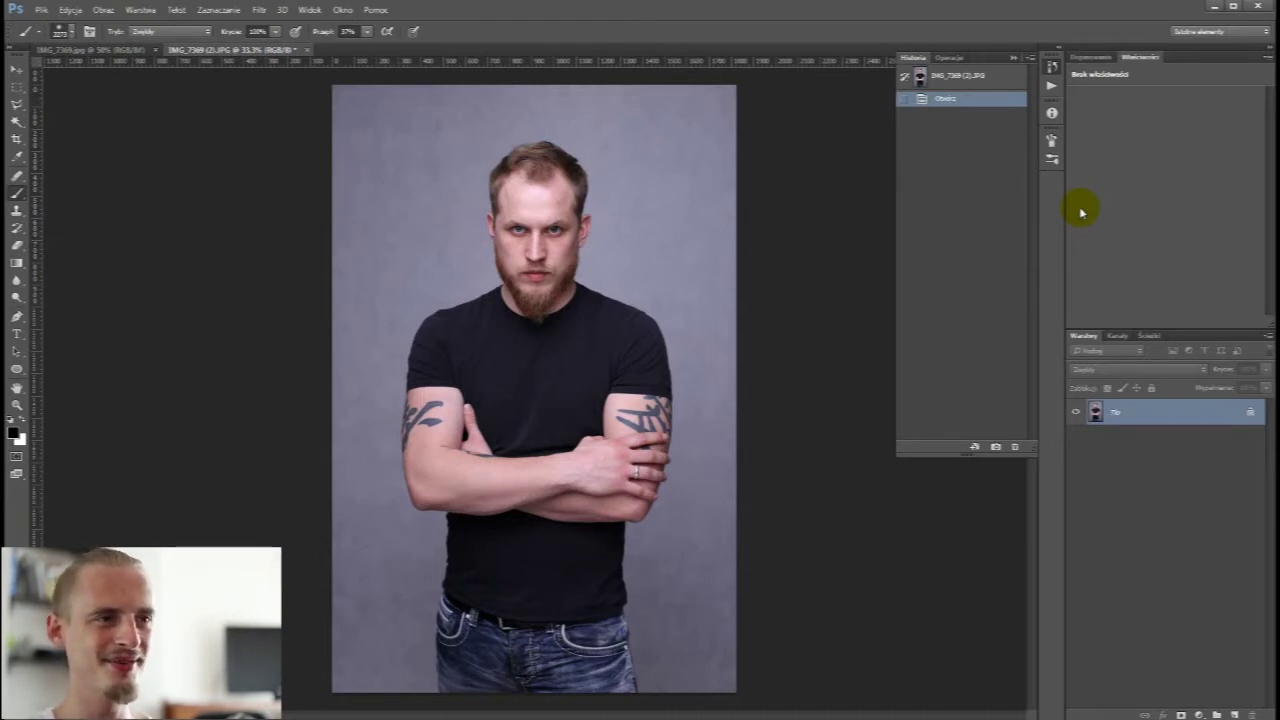
# Zoom the colour portrait to 50% and bring up the Image (Obraz) menu.
pyautogui.hotkey('ctrl', '+')
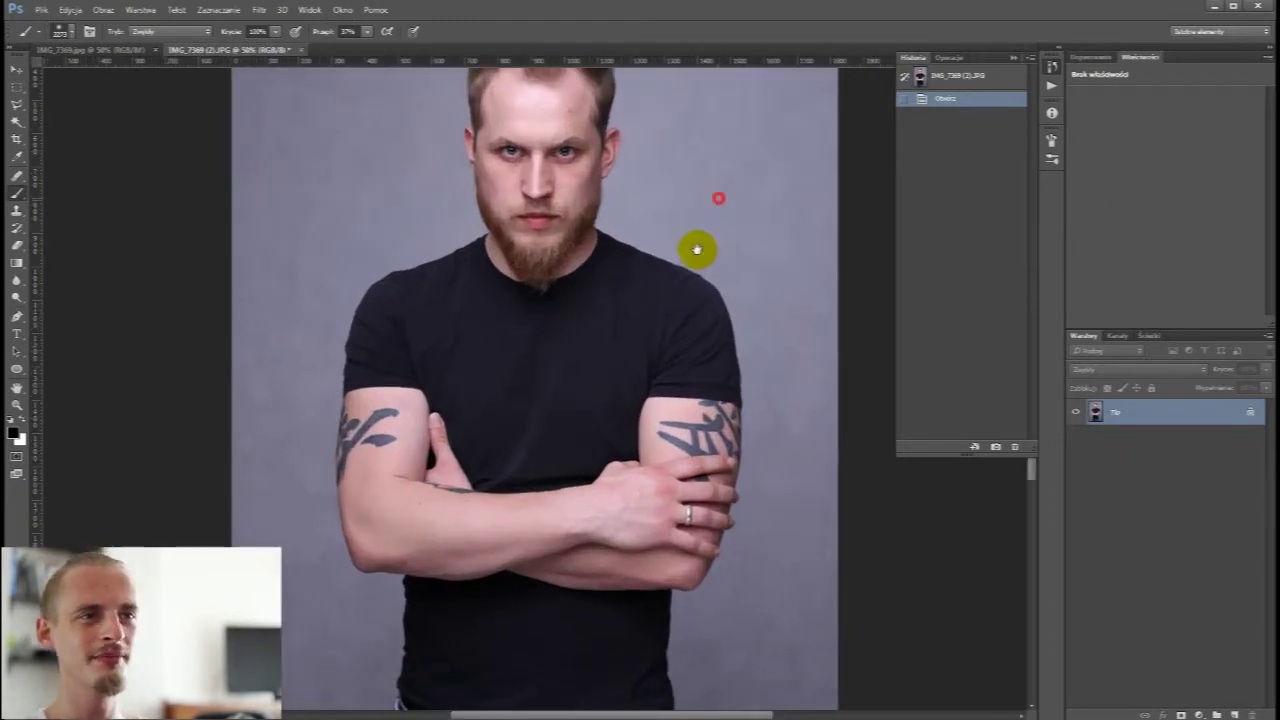
pyautogui.scroll(1, 693, 279)
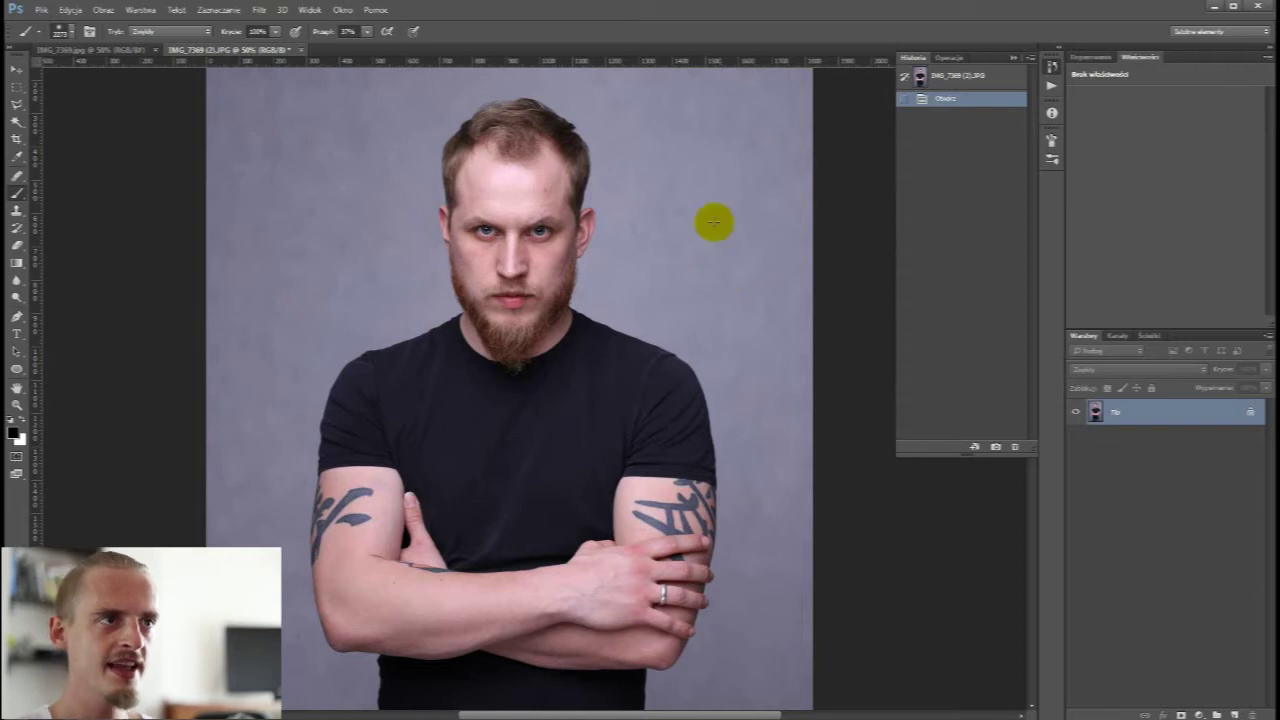
pyautogui.click(1198, 714)
pyautogui.click(1105, 628)
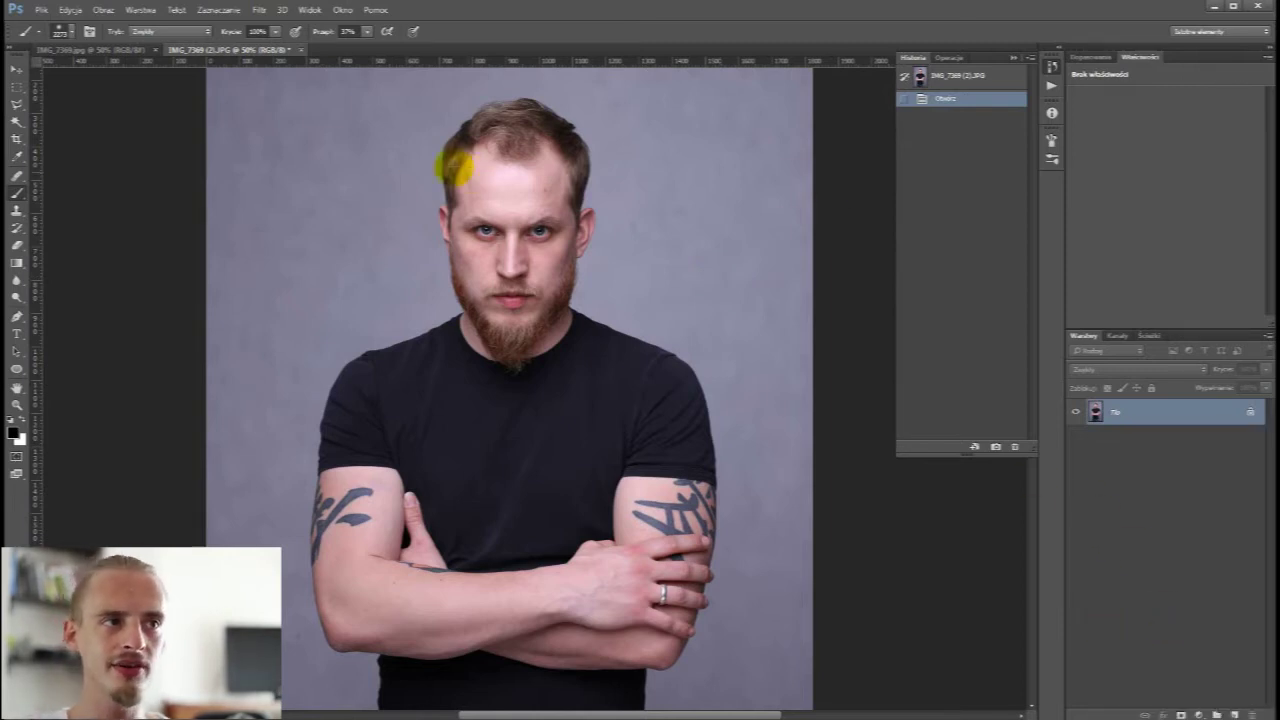
pyautogui.click(104, 10)
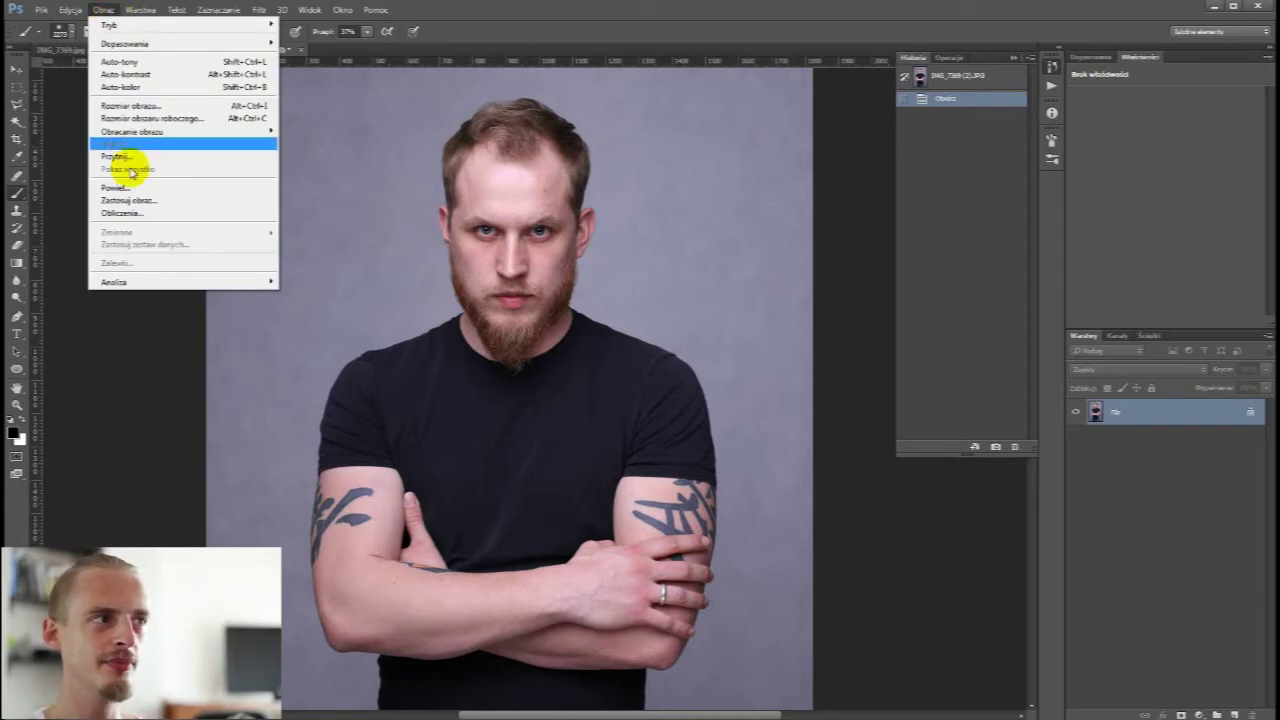
# Run Calculations blending the Blue (Niebieski) channel with itself in Pin Light into a new channel.
pyautogui.click(125, 213)
pyautogui.moveTo(842, 110); pyautogui.dragTo(960, 98)
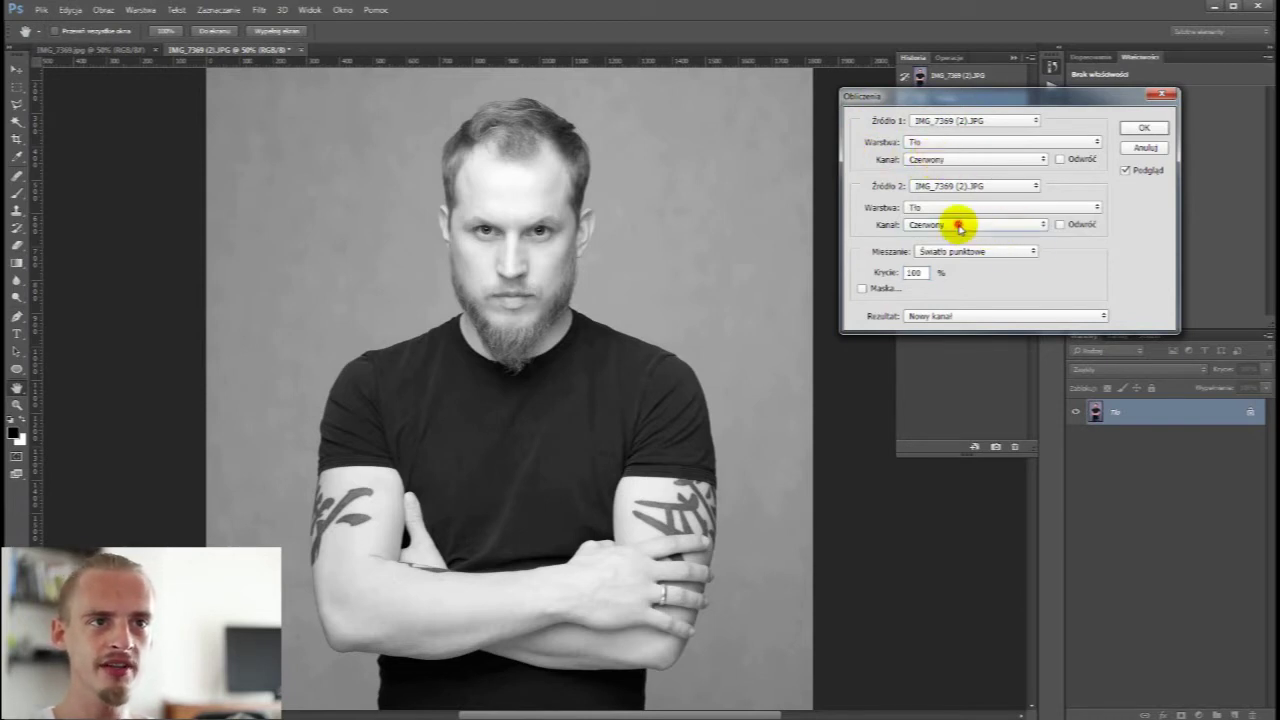
pyautogui.click(955, 222)
pyautogui.click(958, 266)
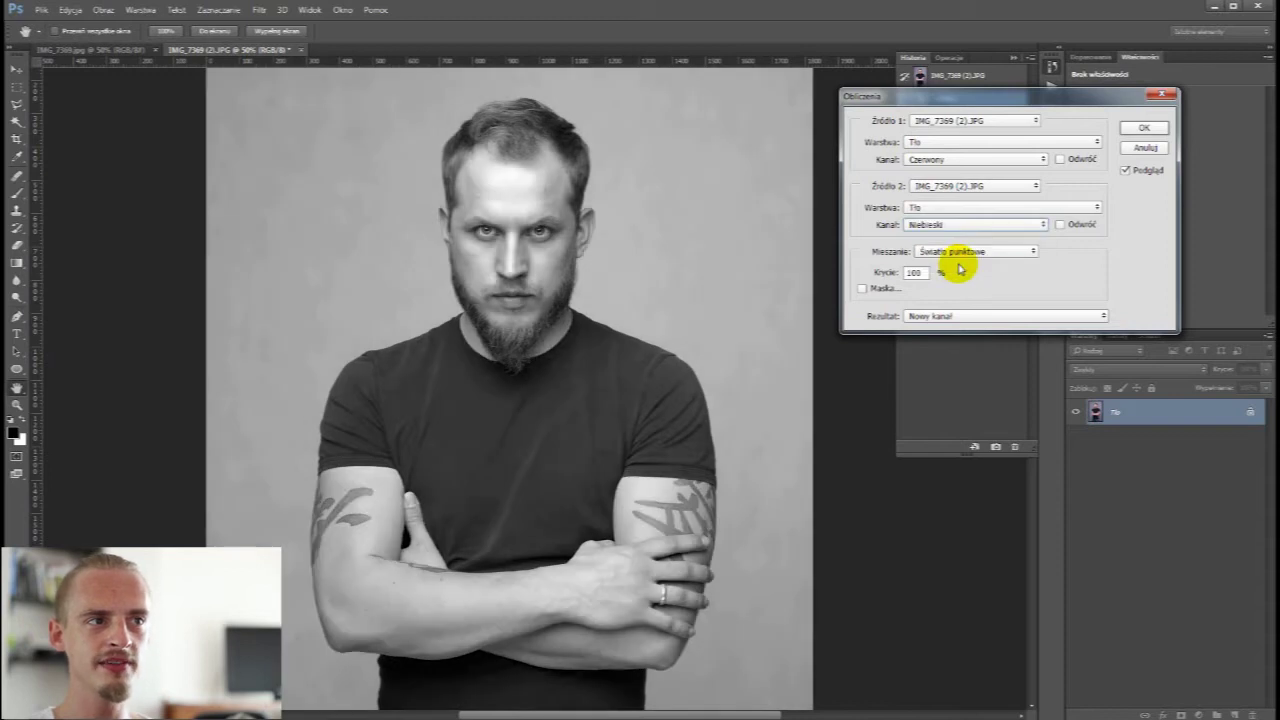
pyautogui.click(1003, 255)
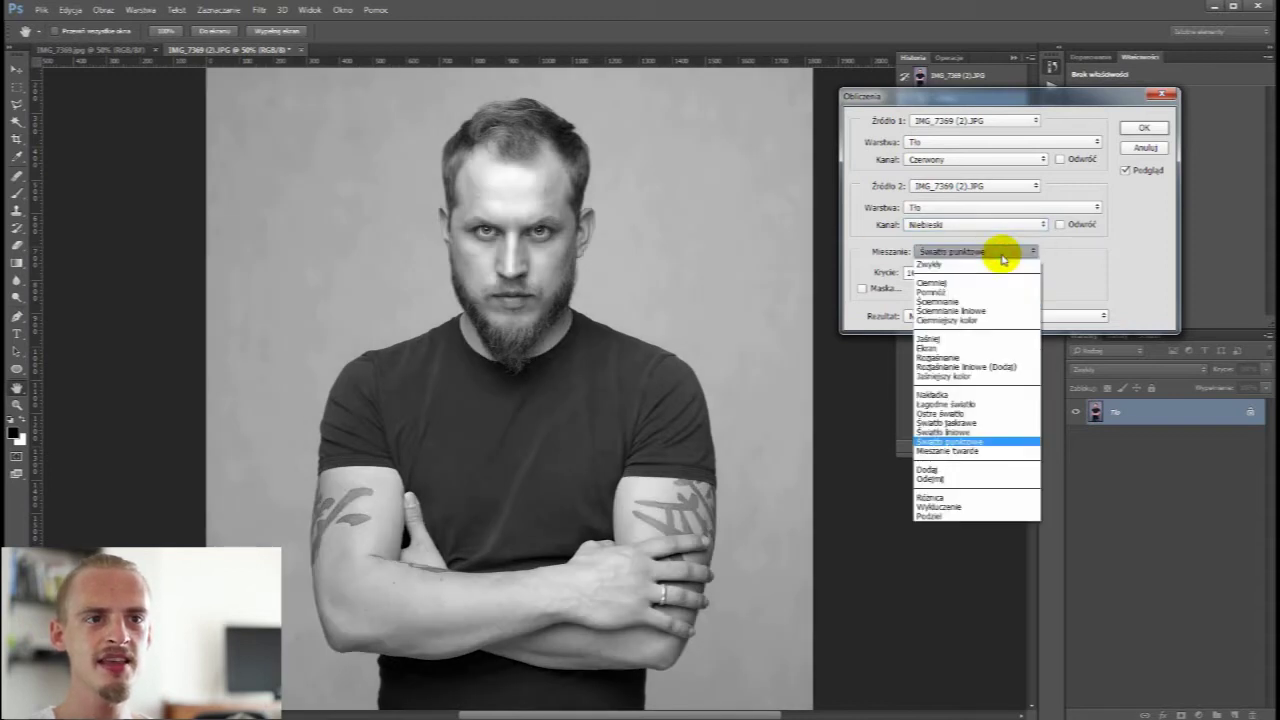
pyautogui.click(983, 432)
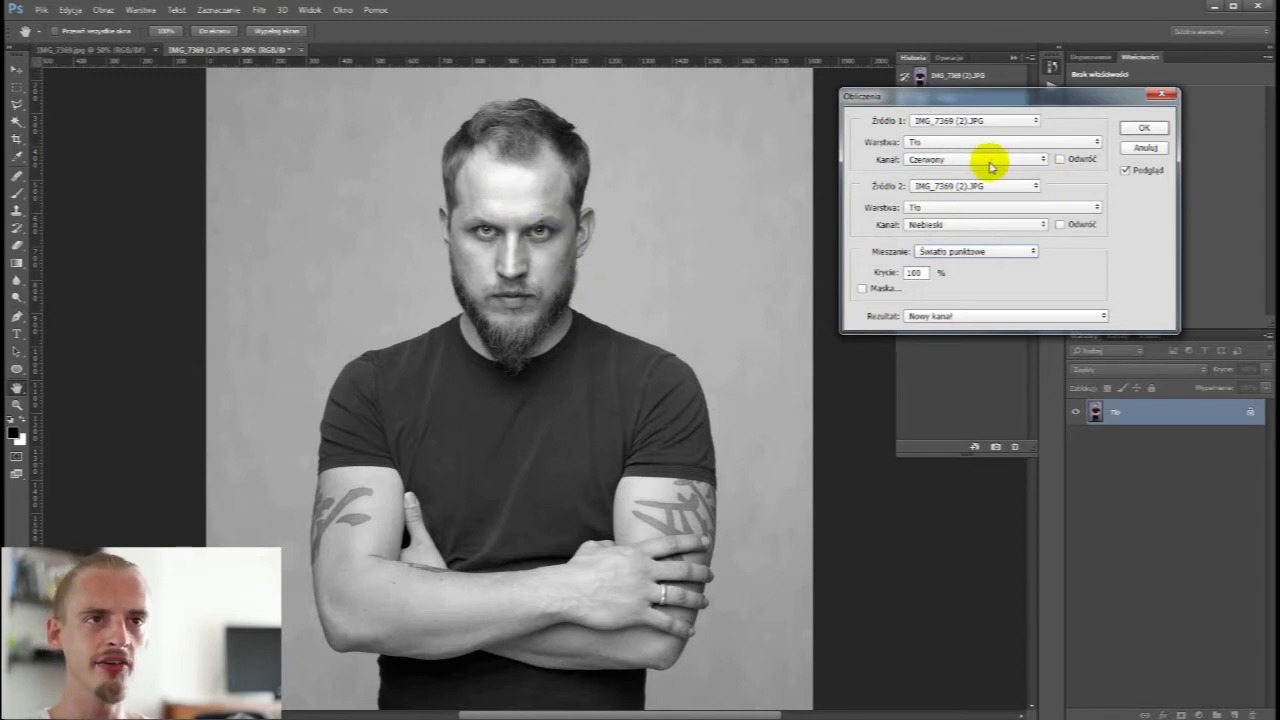
pyautogui.click(985, 160)
pyautogui.click(962, 201)
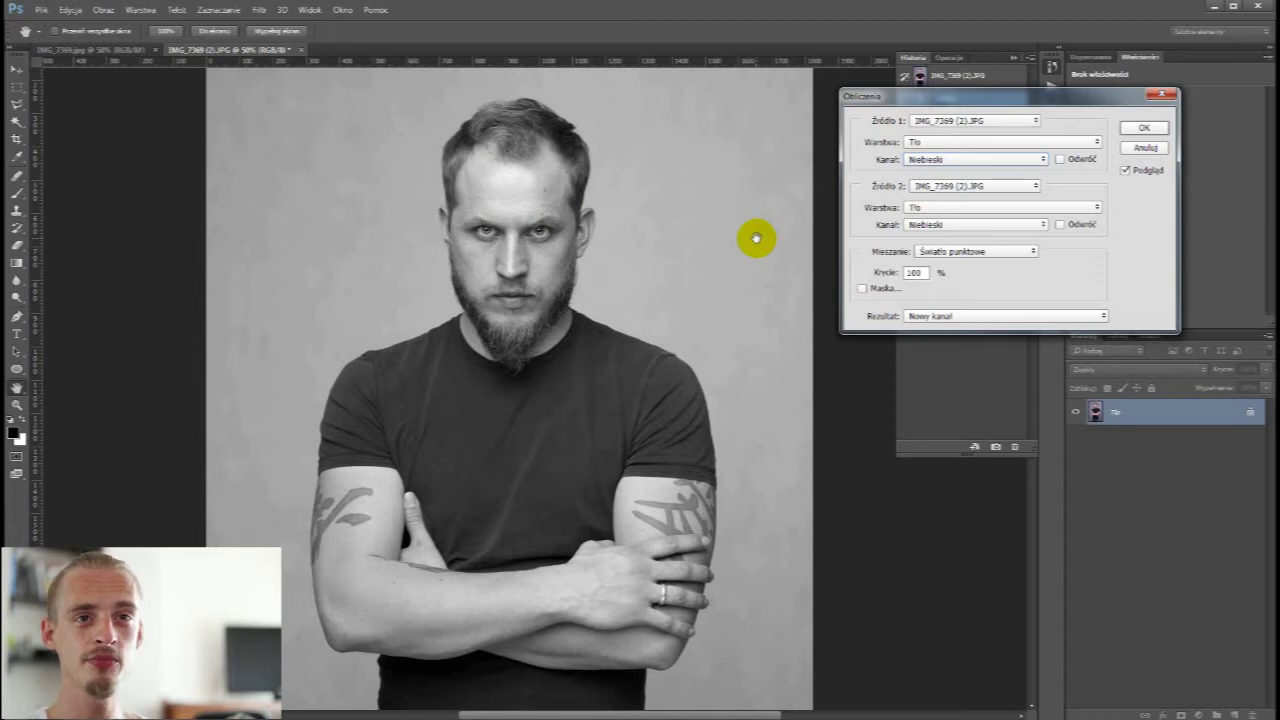
pyautogui.click(1150, 127)
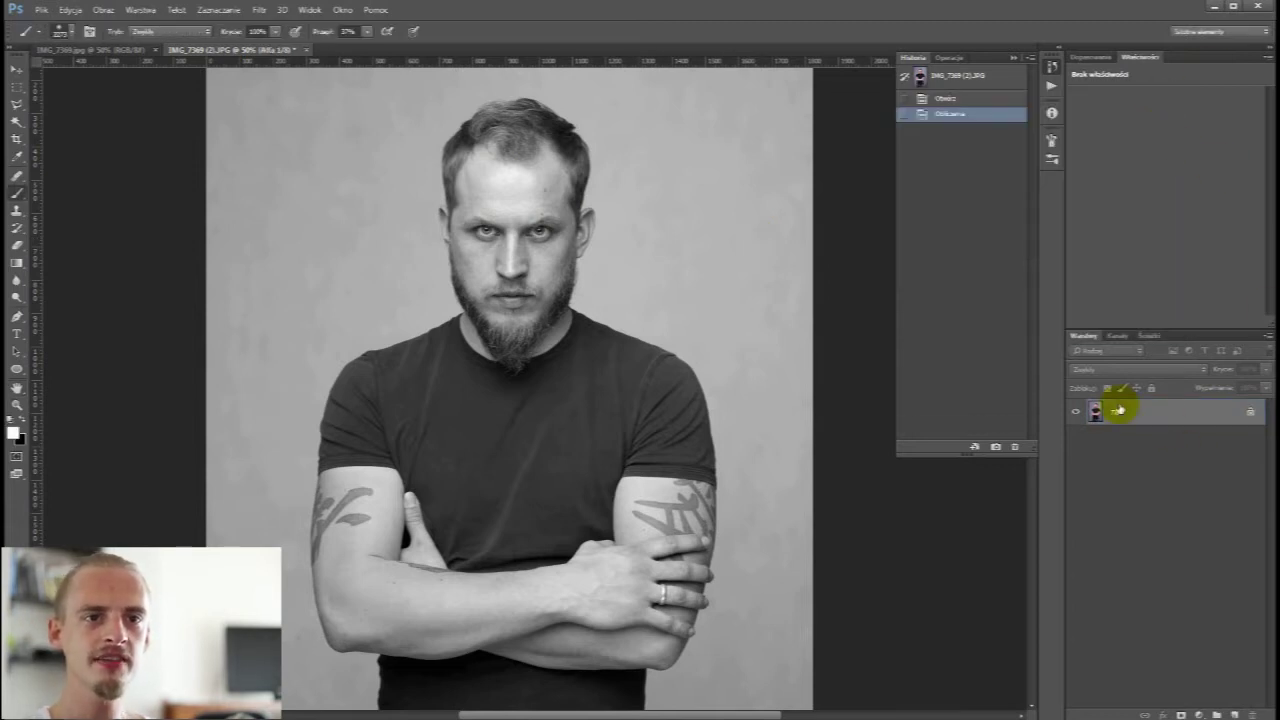
# Copy the whole Alfa 1 channel and paste it into a new layer, Warstwa 1.
pyautogui.click(1115, 337)
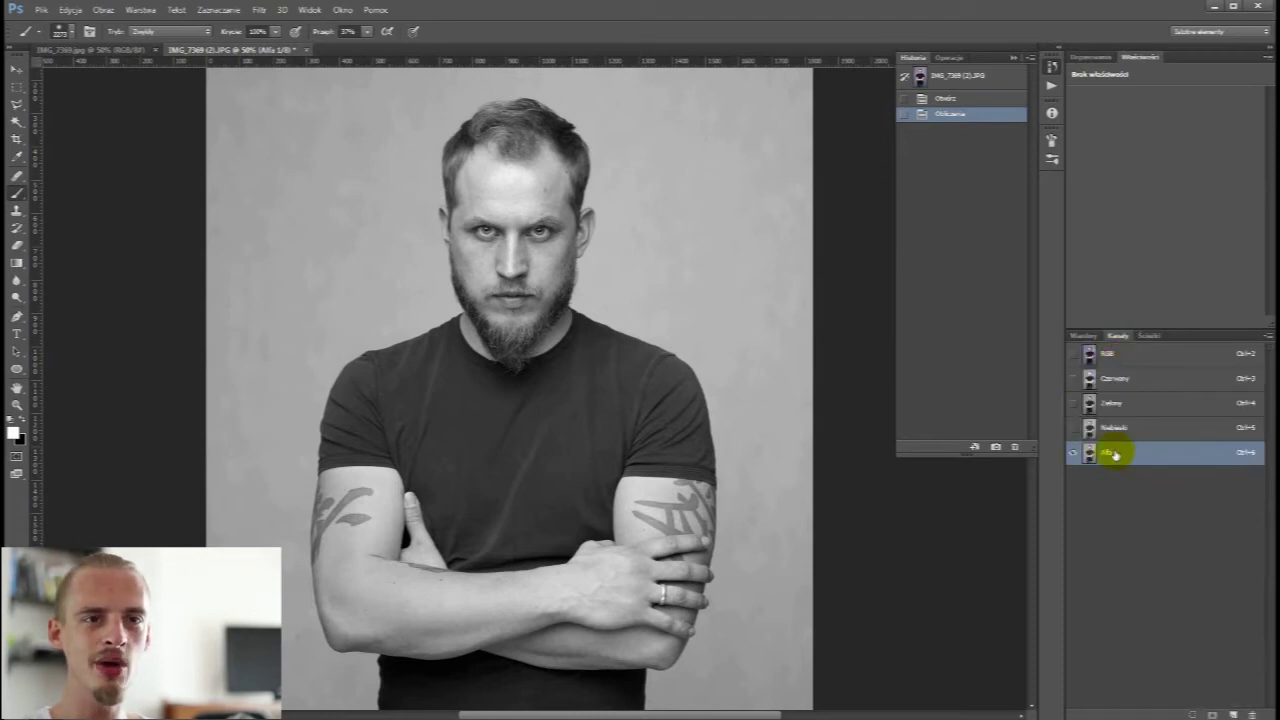
pyautogui.click(1083, 336)
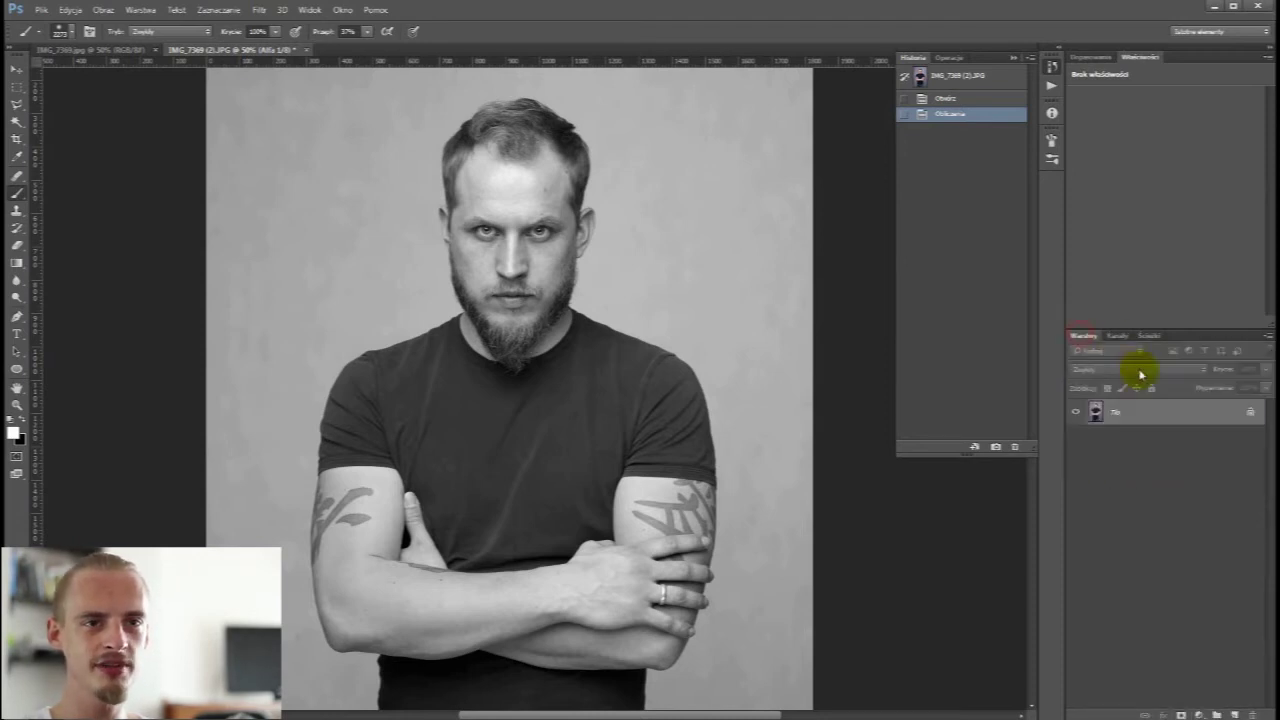
pyautogui.click(1123, 342)
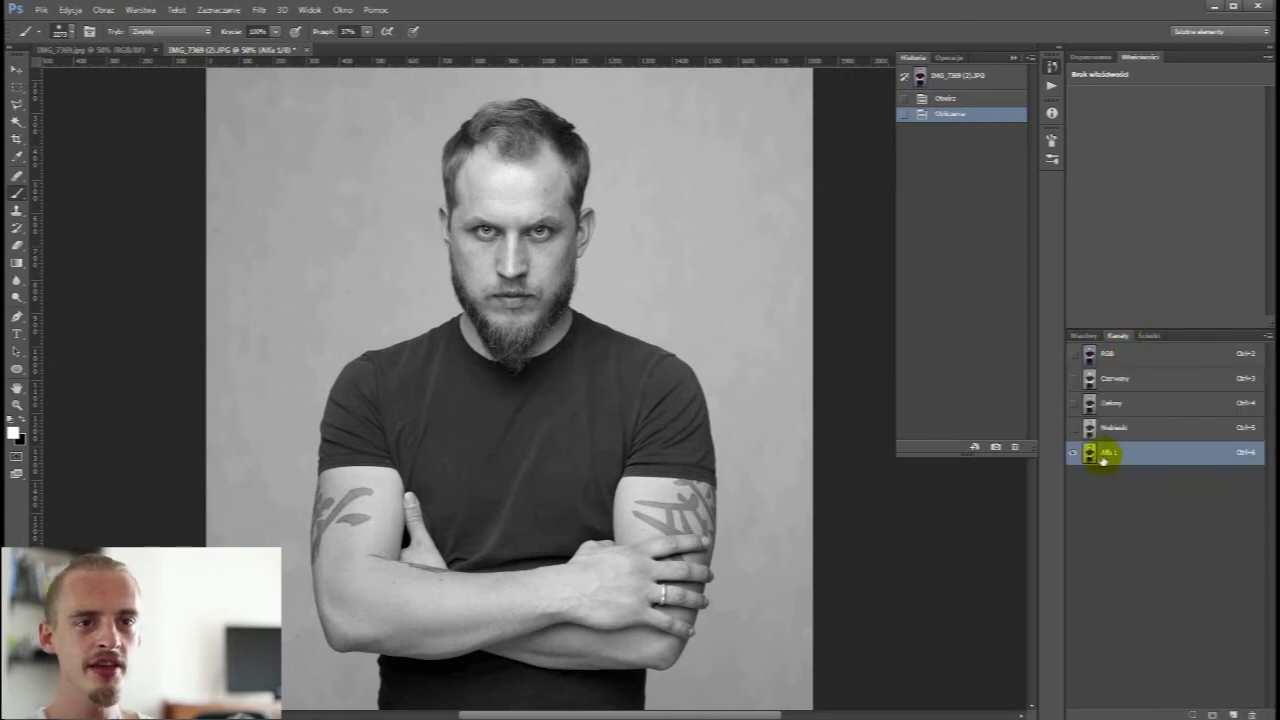
pyautogui.hotkey('ctrl', 'a')
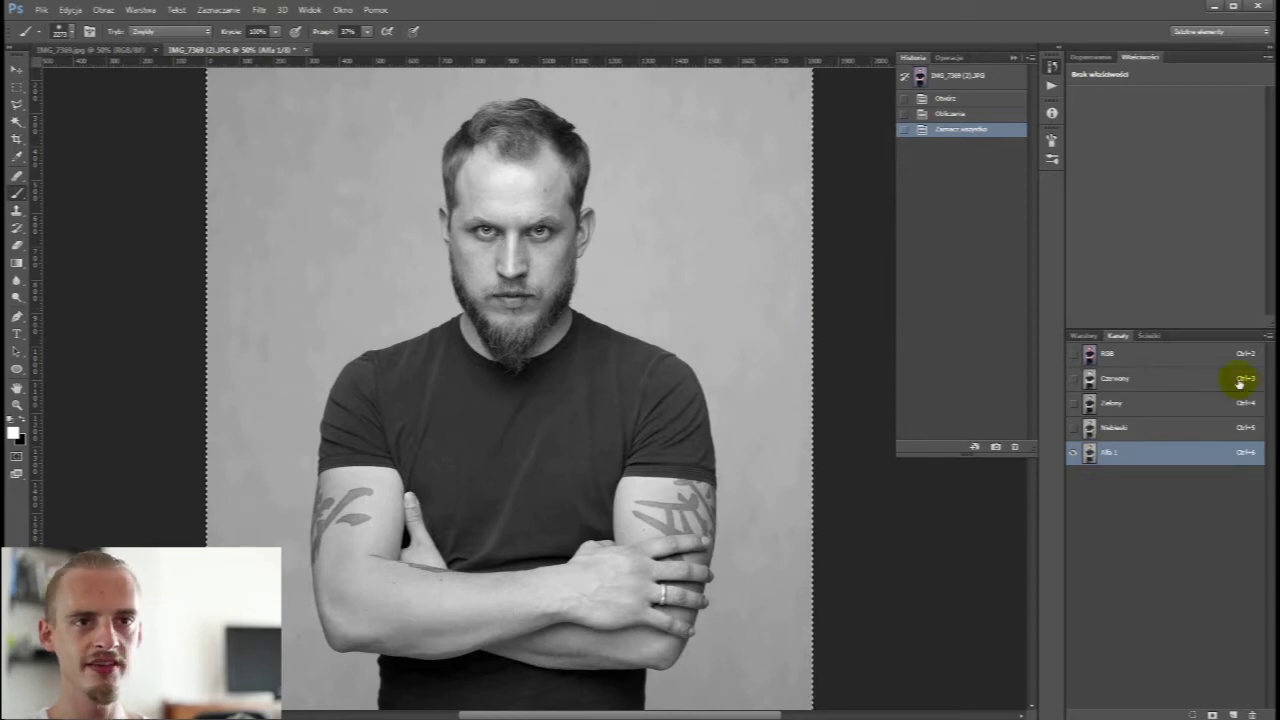
pyautogui.click(1081, 338)
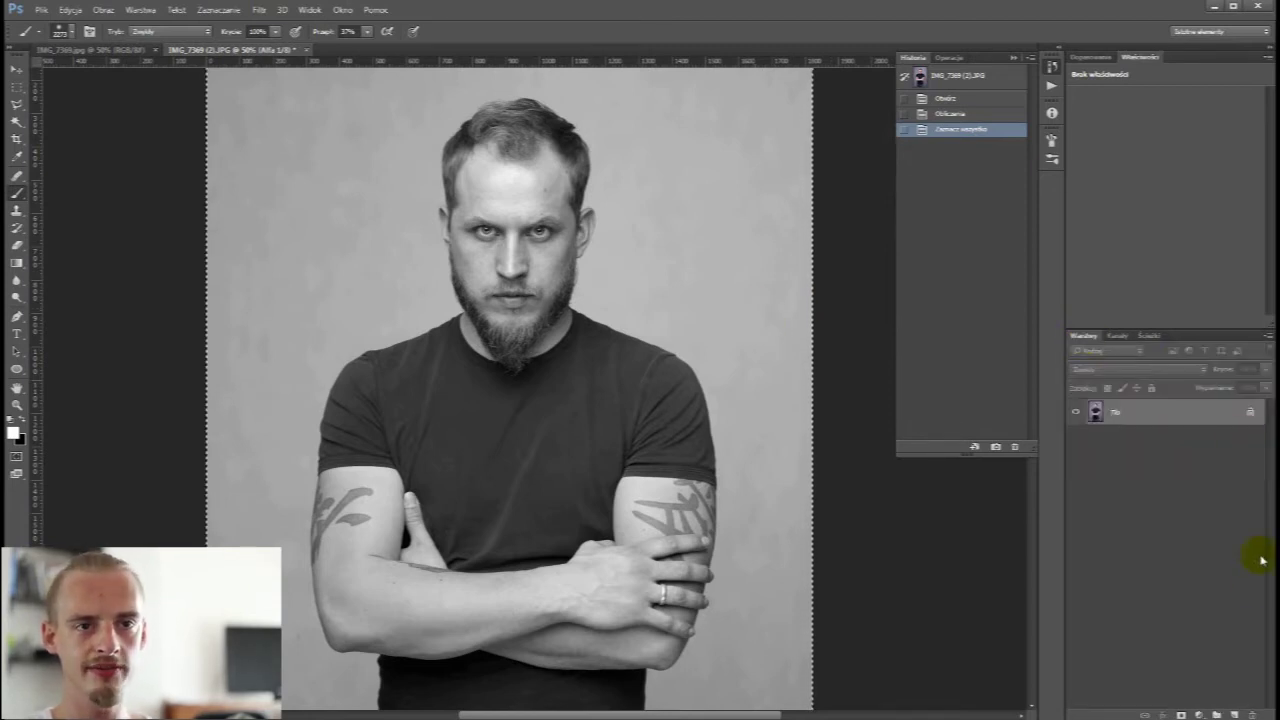
pyautogui.click(1234, 714)
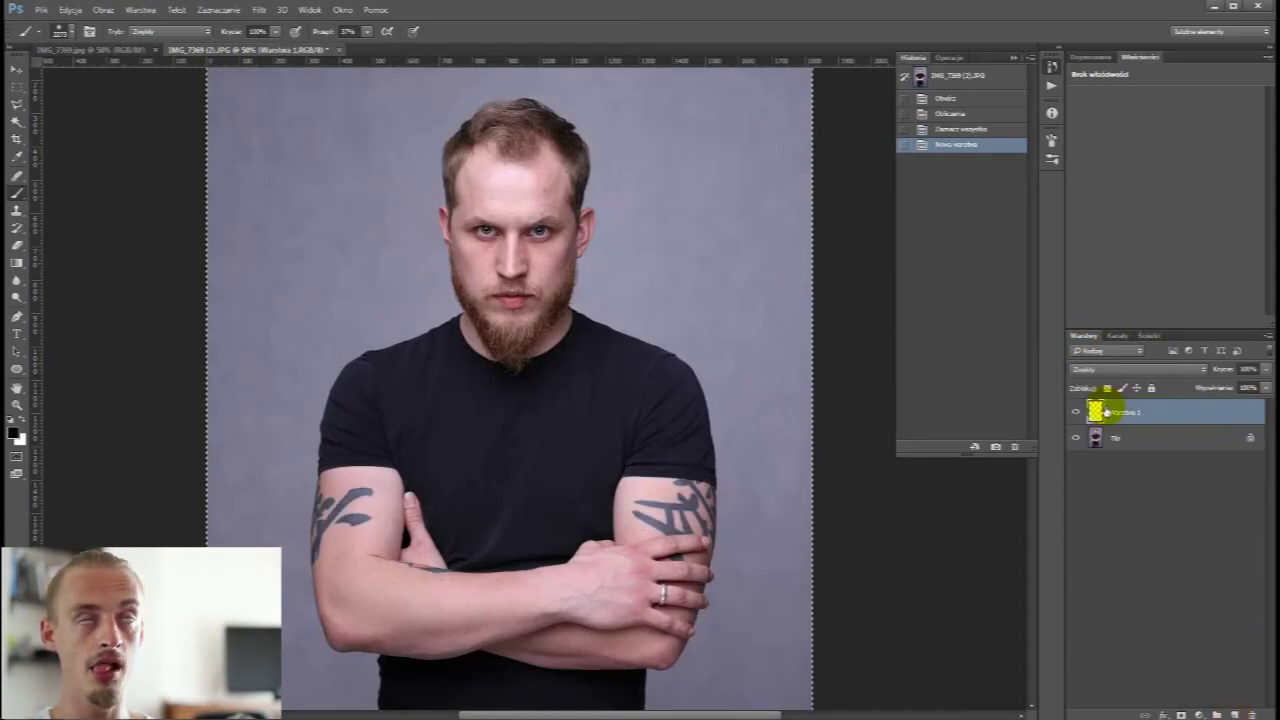
pyautogui.hotkey('ctrl', 'v')
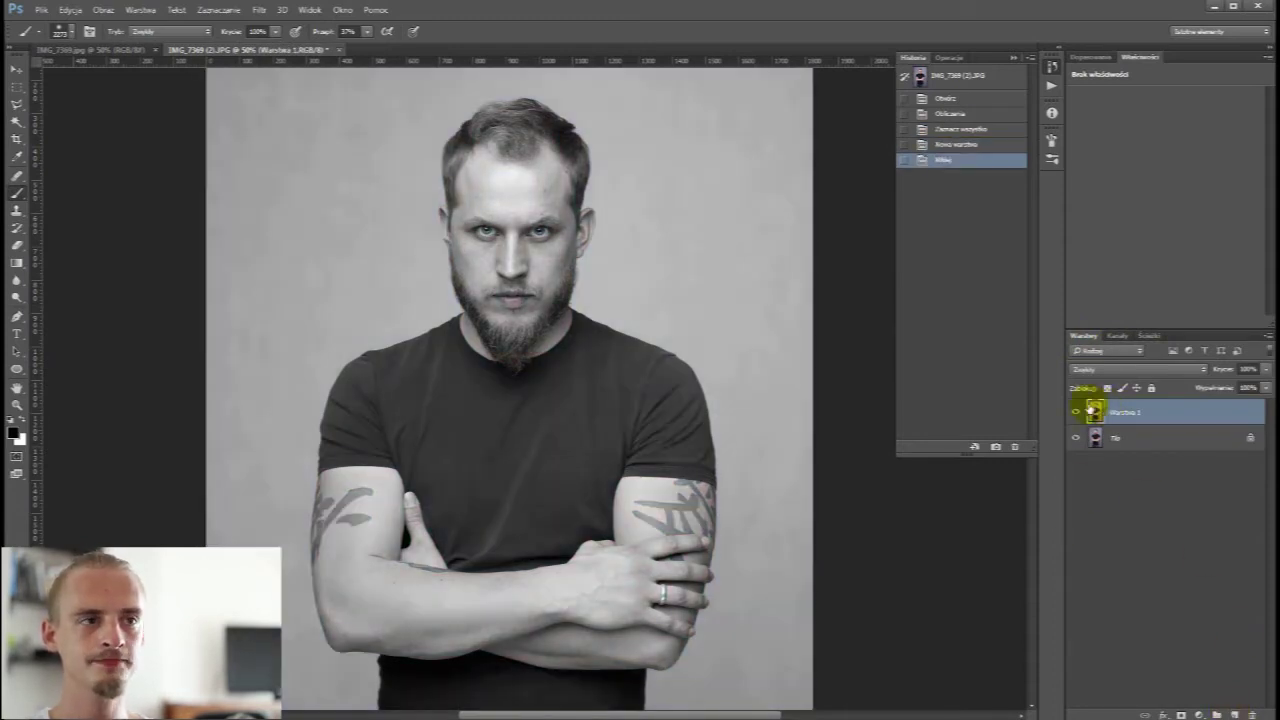
pyautogui.click(1118, 336)
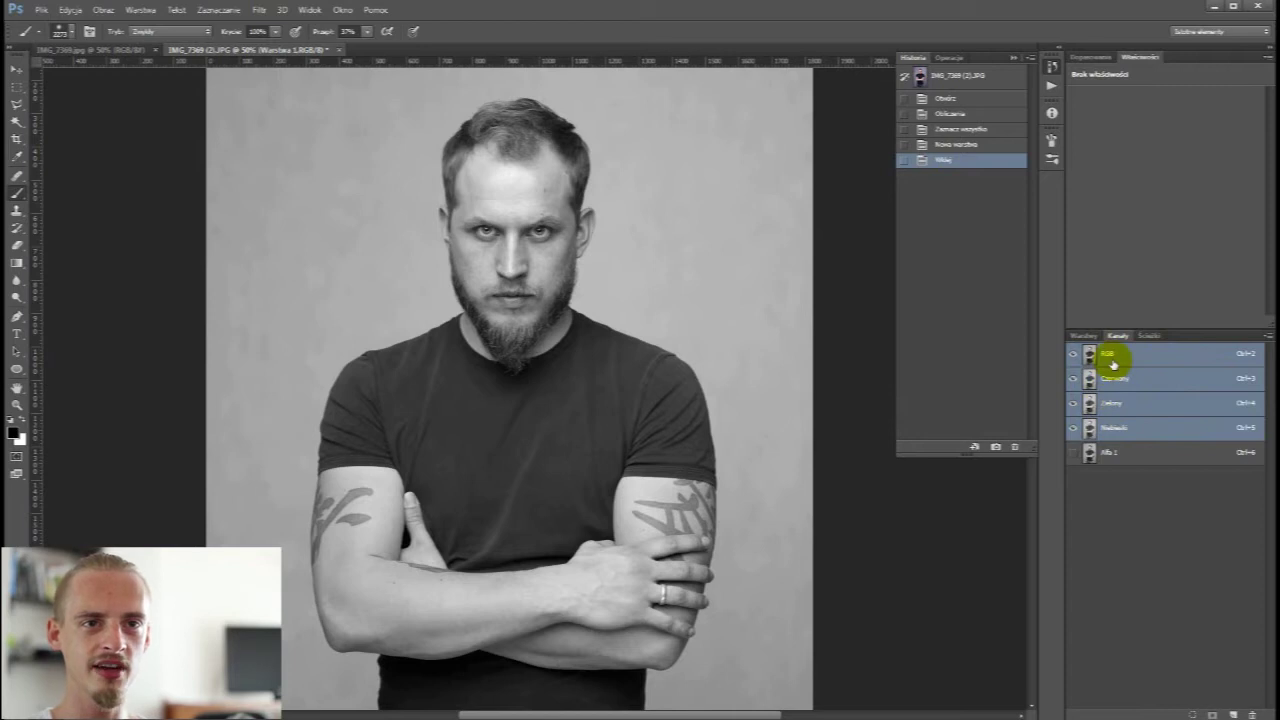
pyautogui.click(1084, 336)
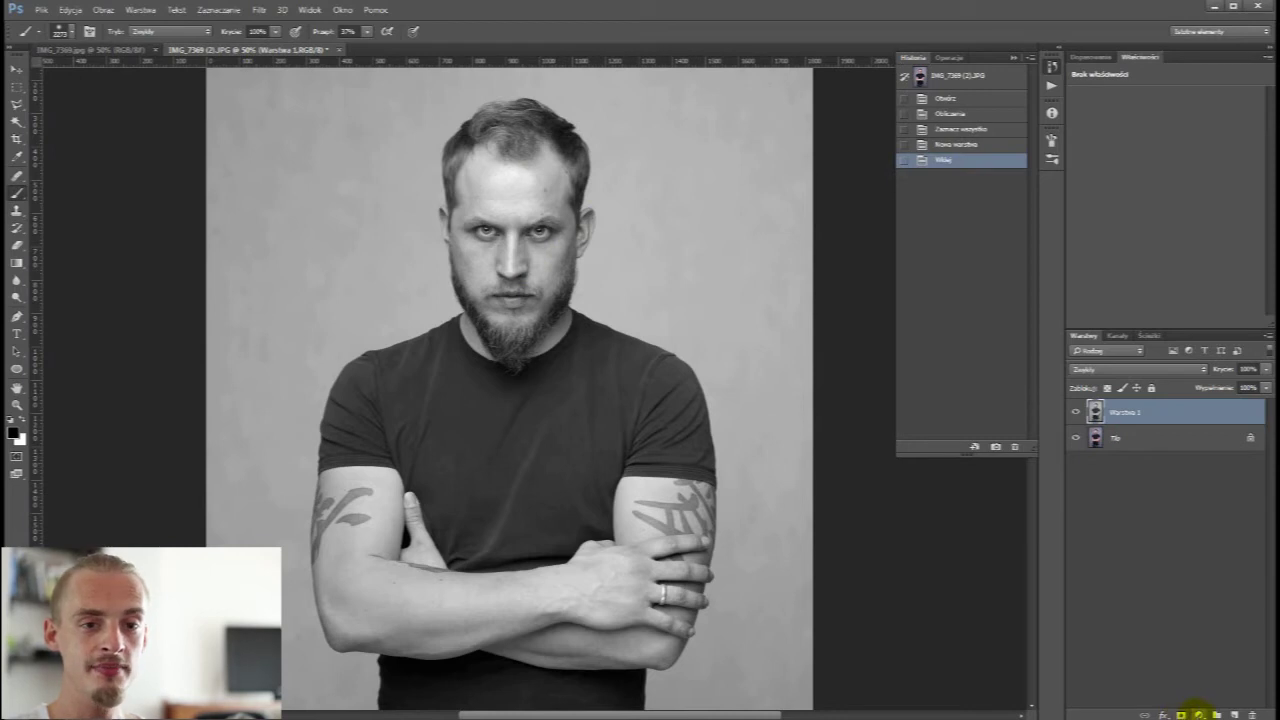
# Add Curves layer Krzywe 1, lifting the black point and lowering midtones, then stamp visible into Warstwa 2.
pyautogui.click(1199, 715)
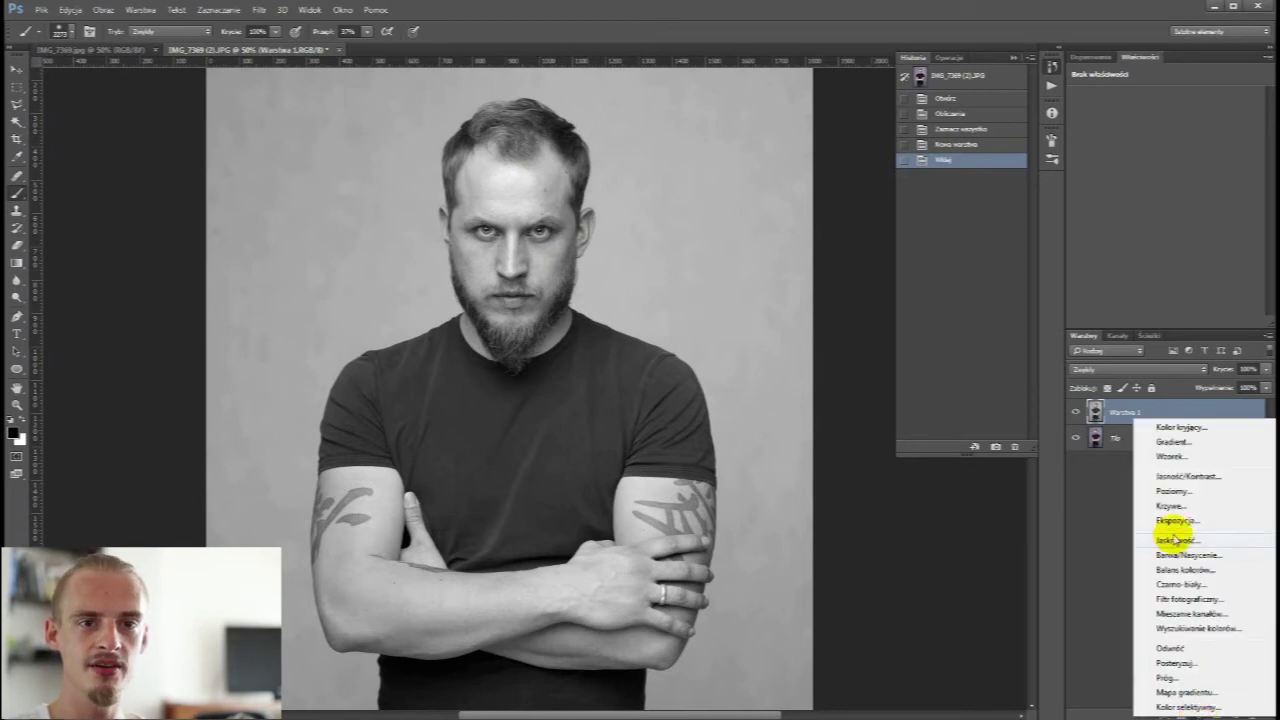
pyautogui.click(1198, 506)
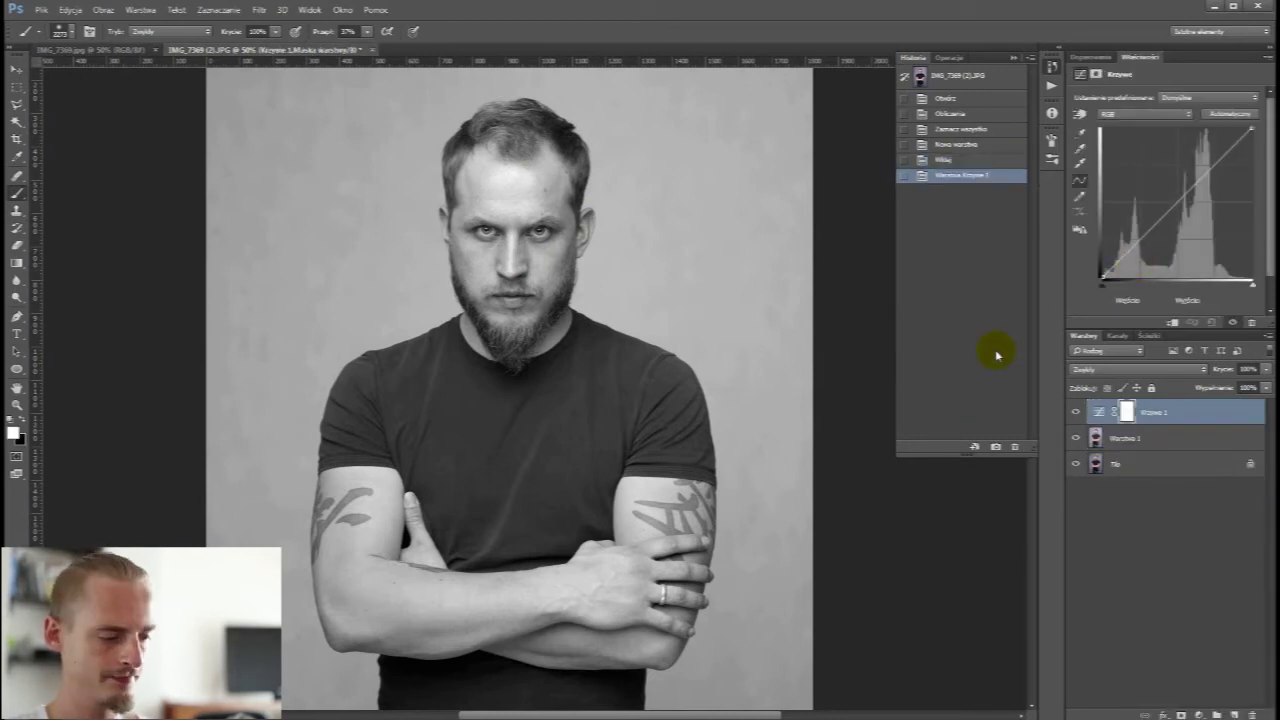
pyautogui.hotkey('ctrl', '-')
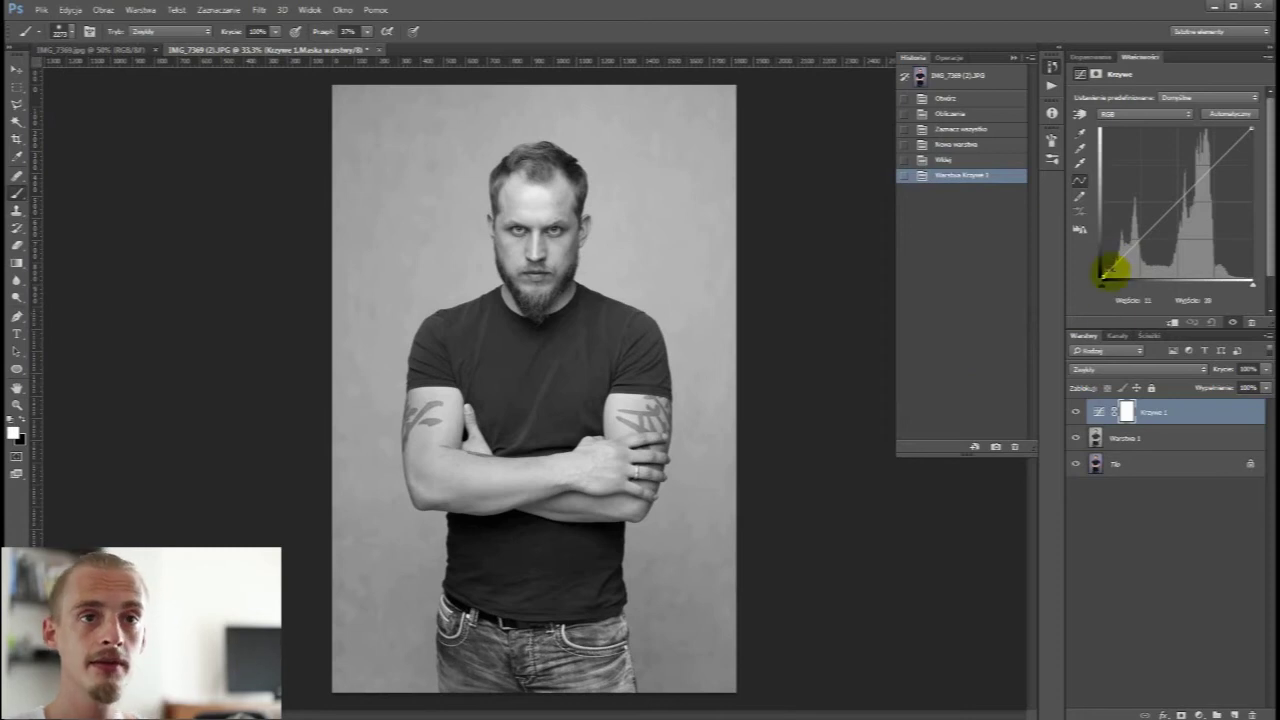
pyautogui.moveTo(1104, 278); pyautogui.dragTo(1114, 275)
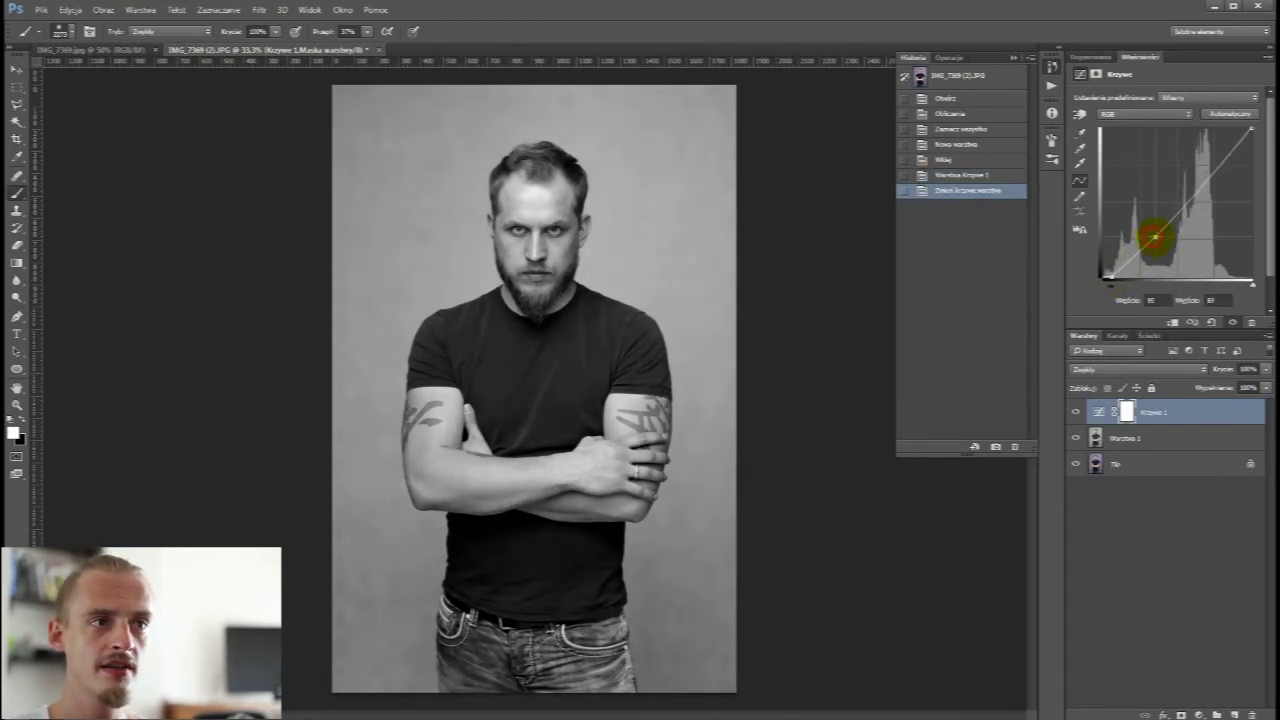
pyautogui.click(1157, 237)
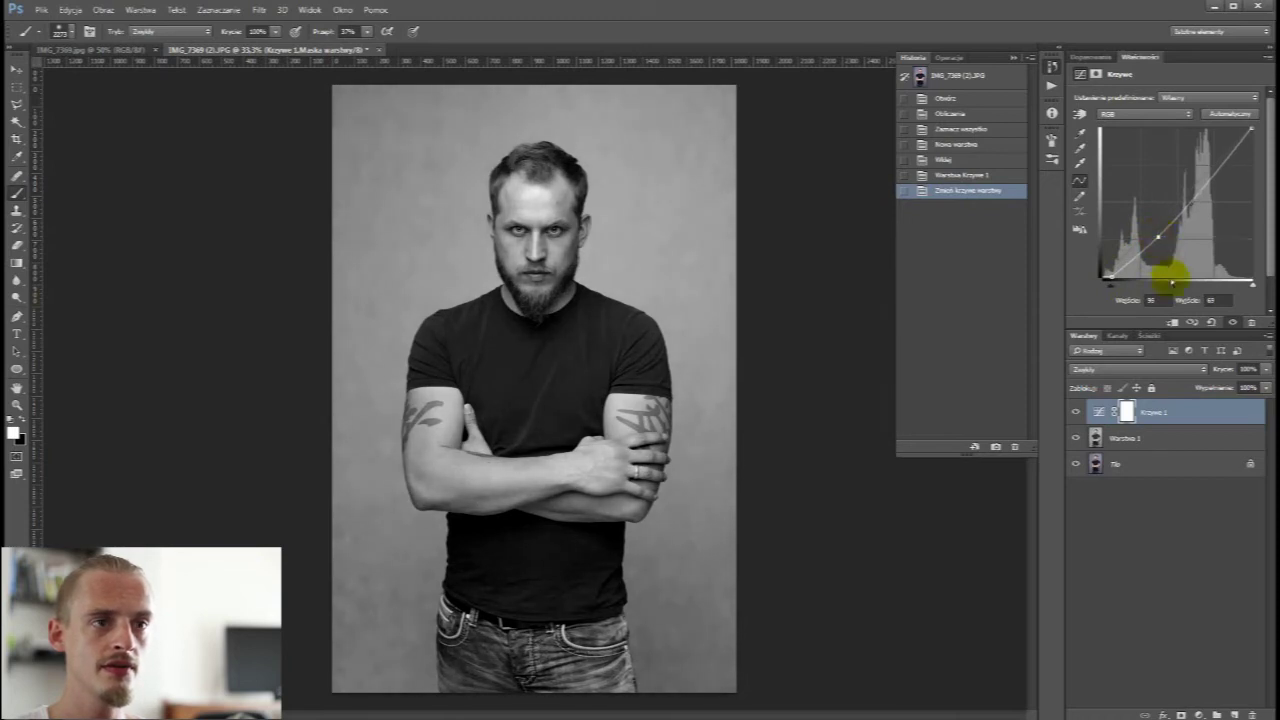
pyautogui.click(1099, 411)
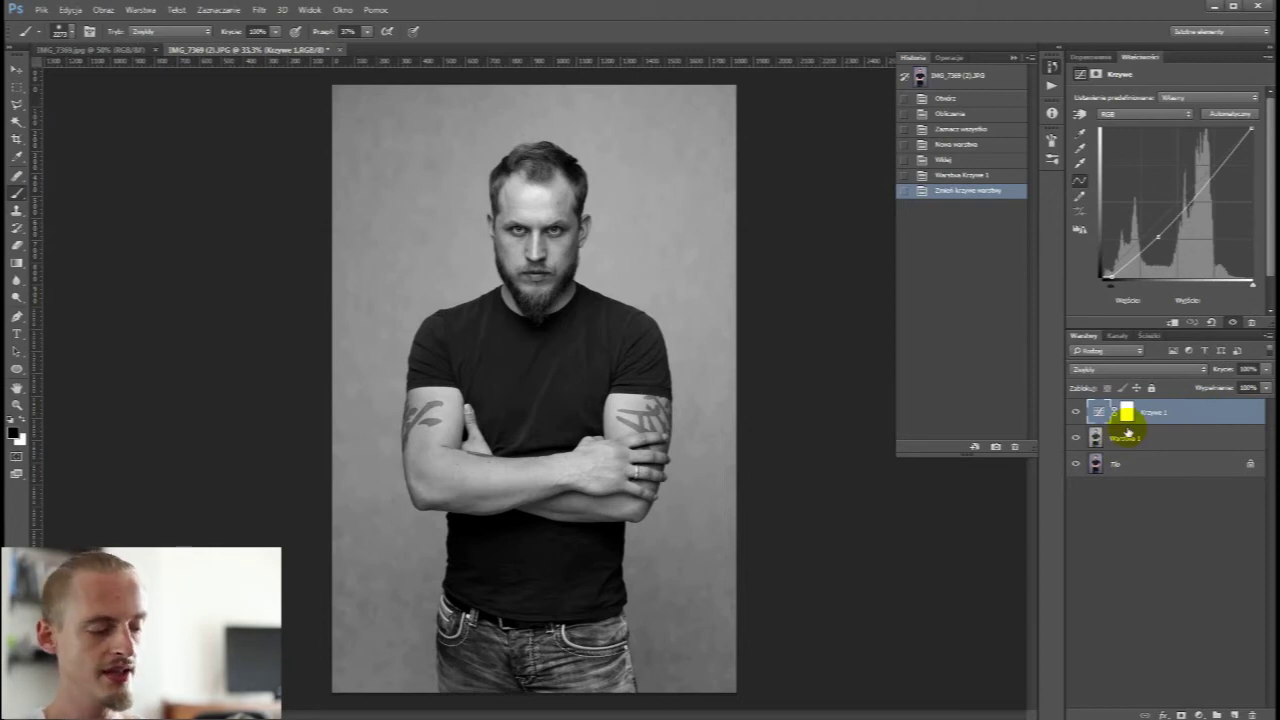
pyautogui.hotkey('ctrl', 'shift', 'alt', 'e')
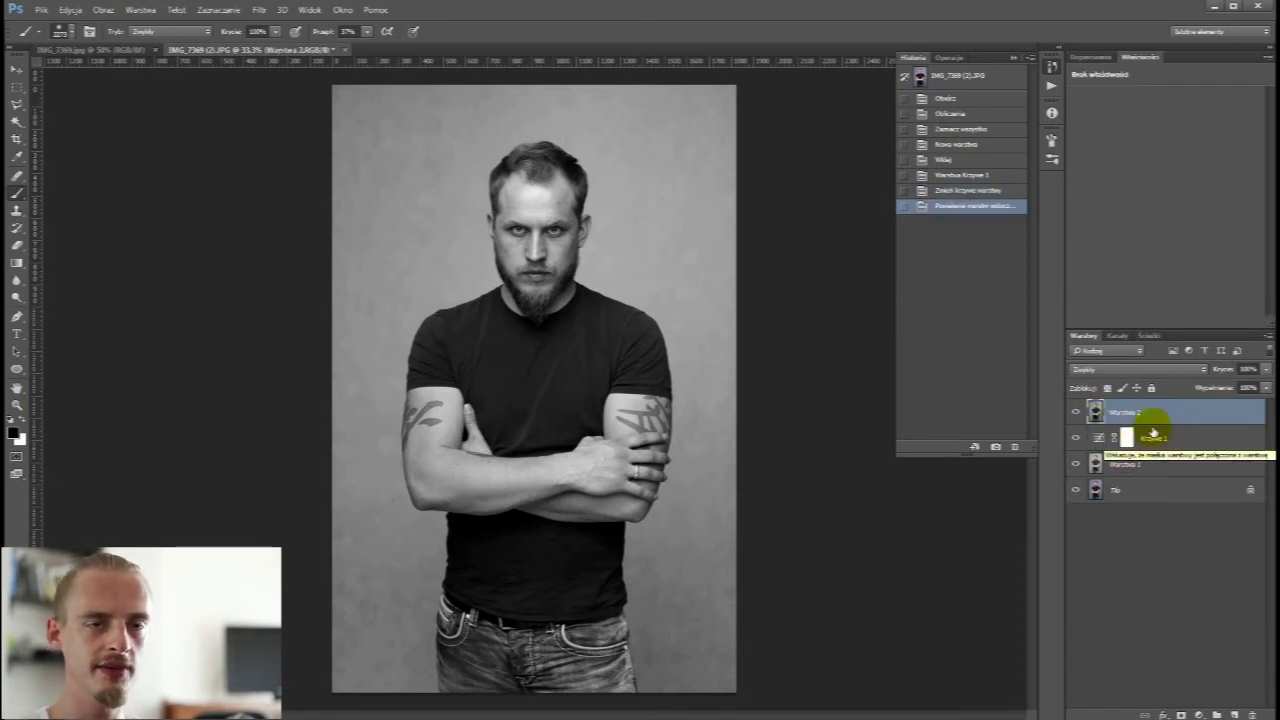
# Apply Shadows/Highlights to Warstwa 2: shadows 4%, highlights 22%, wider highlight tonal range.
pyautogui.click(109, 12)
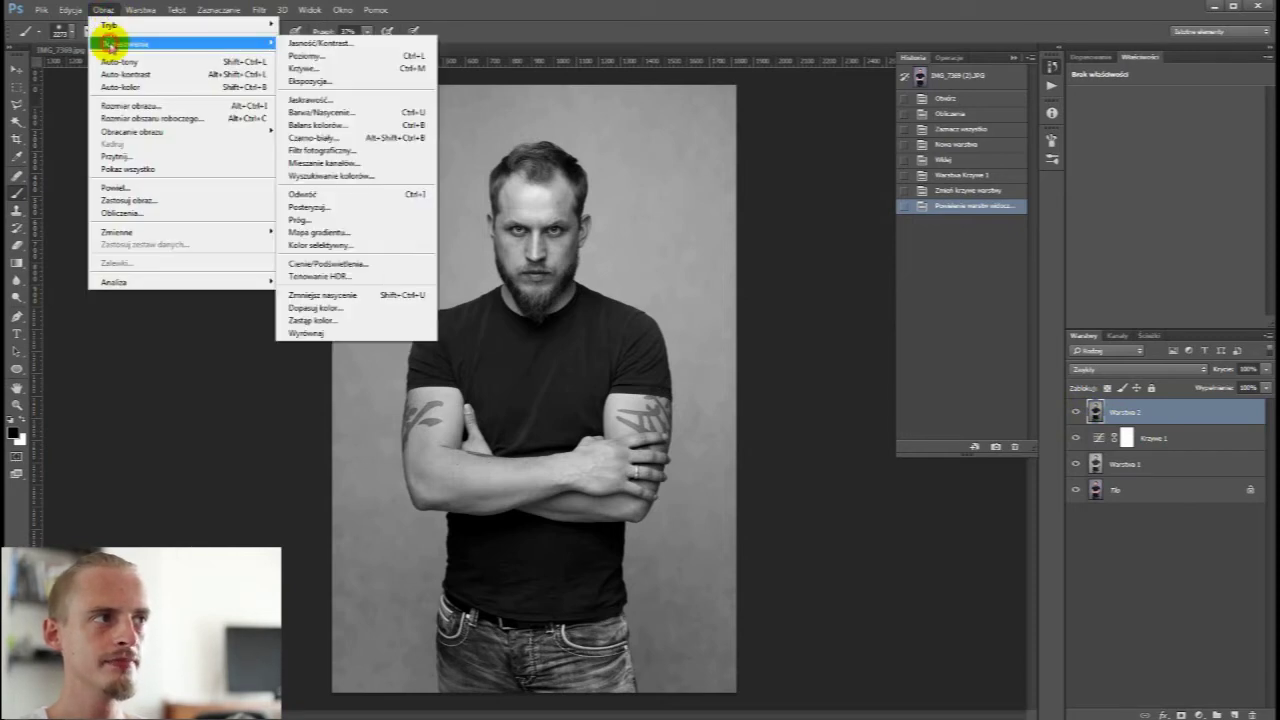
pyautogui.click(385, 262)
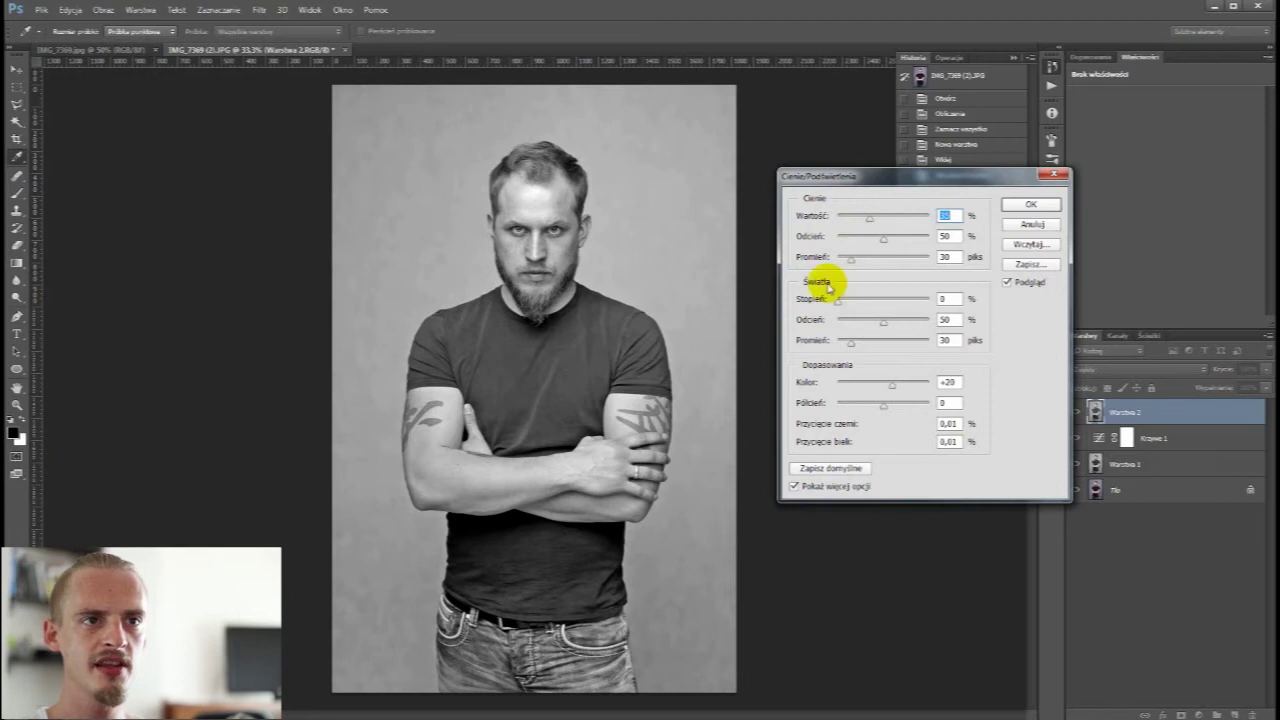
pyautogui.click(796, 486)
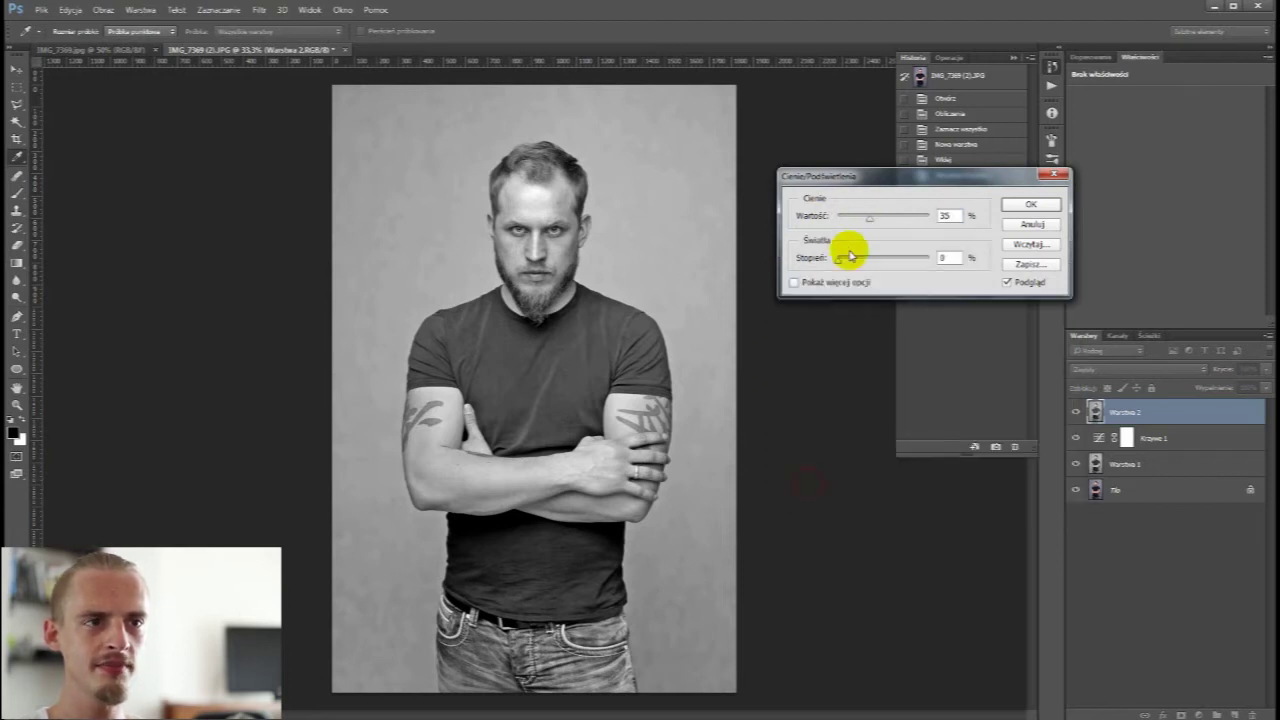
pyautogui.click(800, 284)
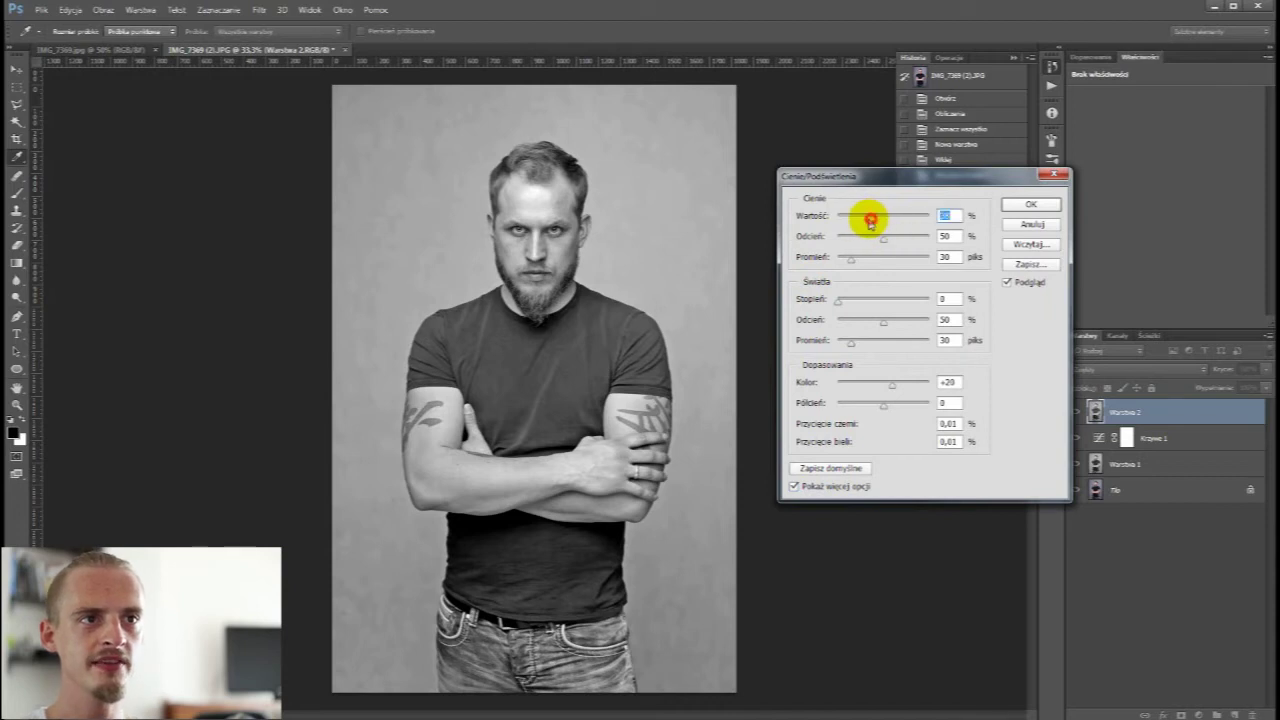
pyautogui.moveTo(871, 221); pyautogui.dragTo(836, 221)
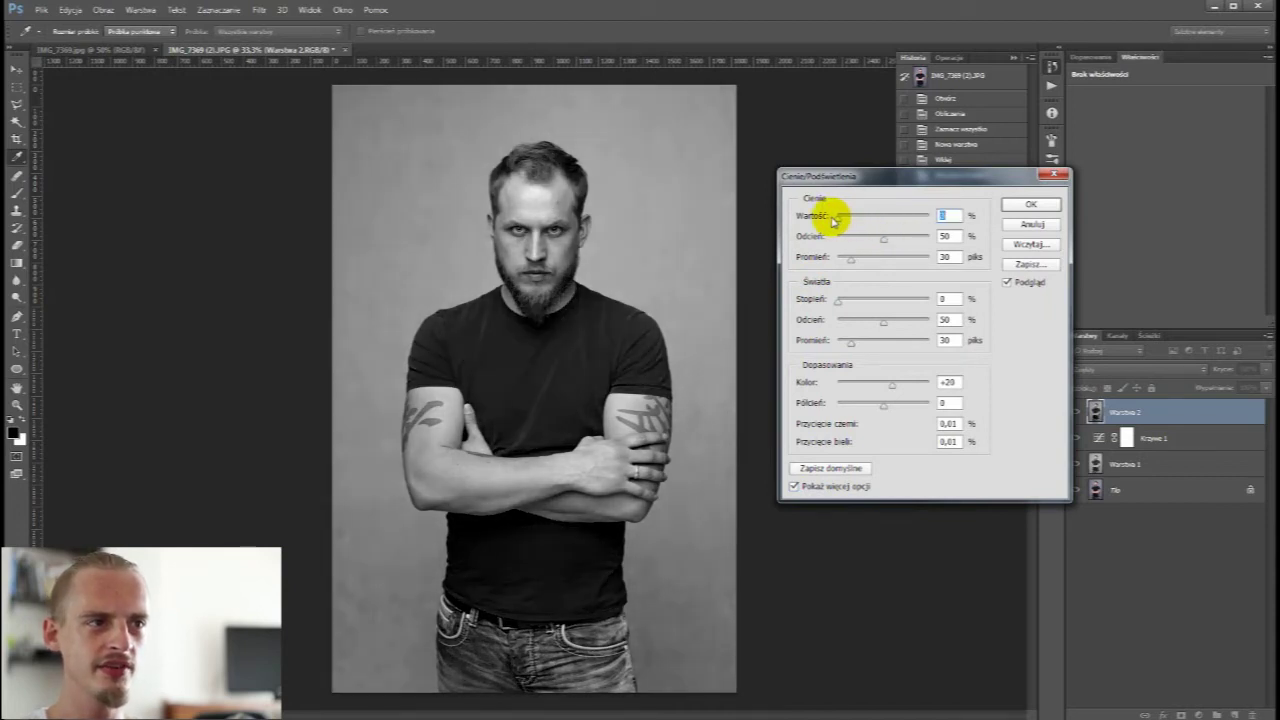
pyautogui.moveTo(835, 220); pyautogui.dragTo(842, 222)
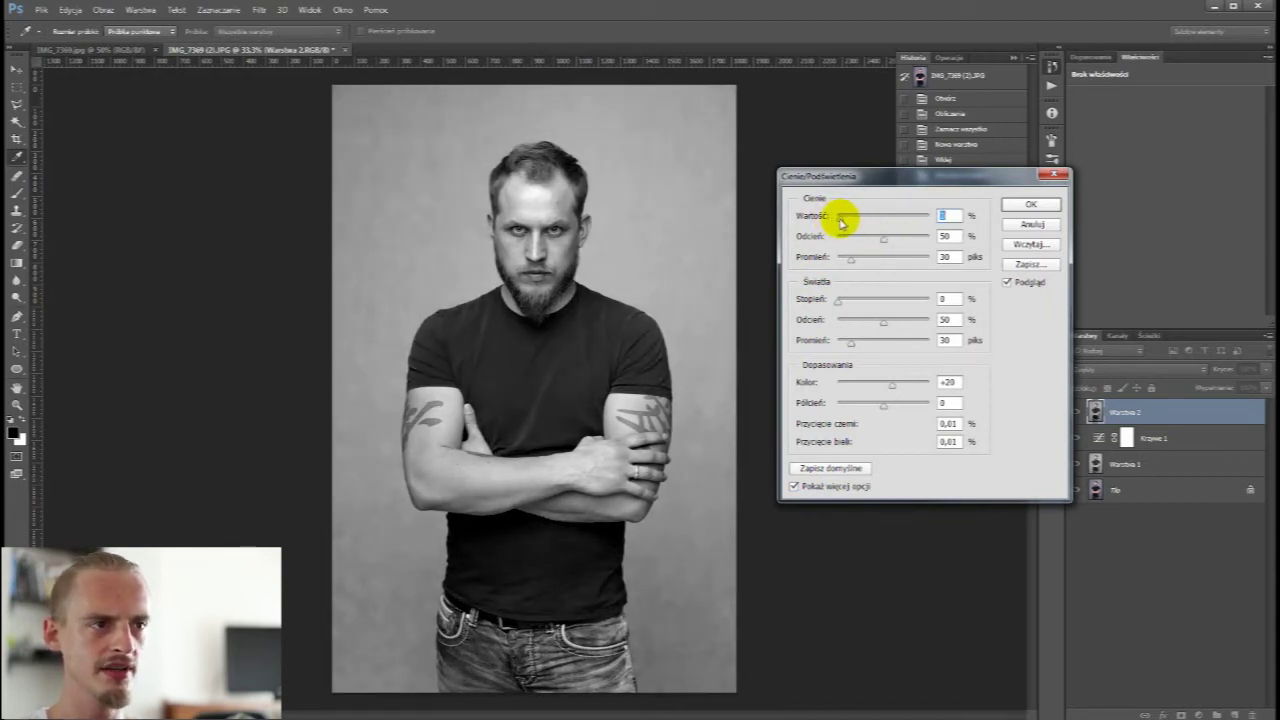
pyautogui.moveTo(843, 298); pyautogui.dragTo(850, 305)
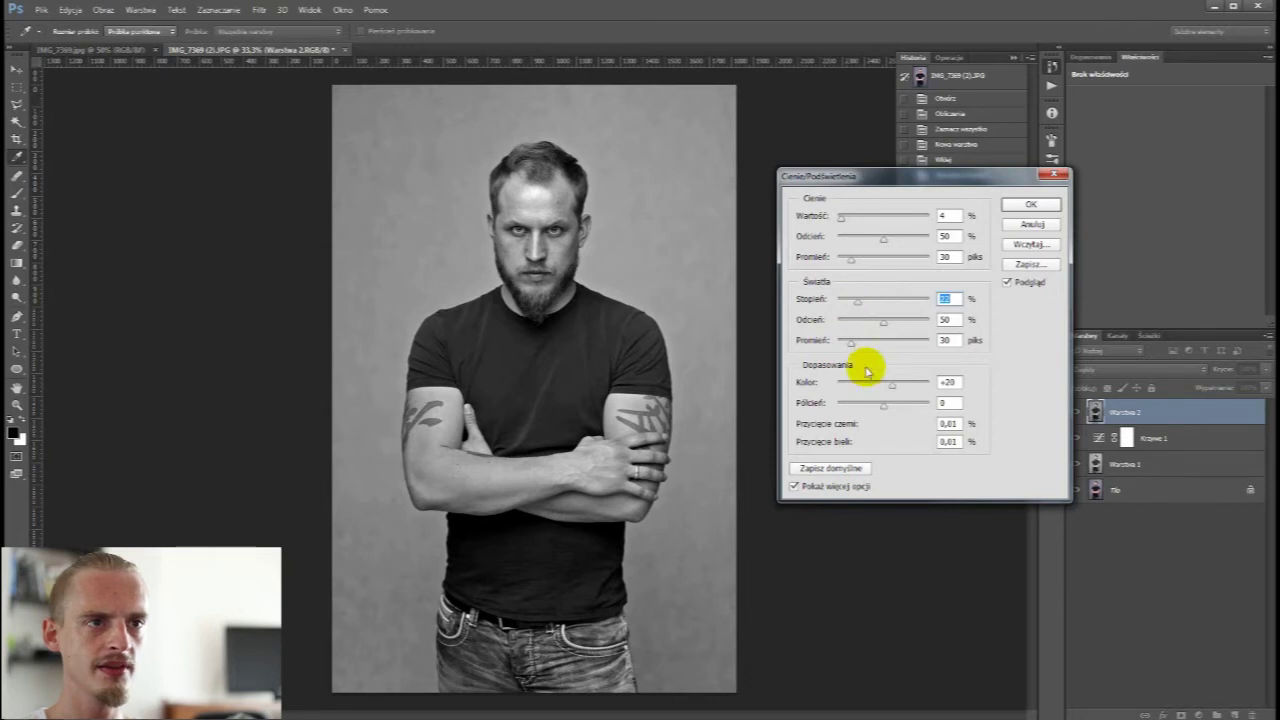
pyautogui.moveTo(886, 323); pyautogui.dragTo(900, 322)
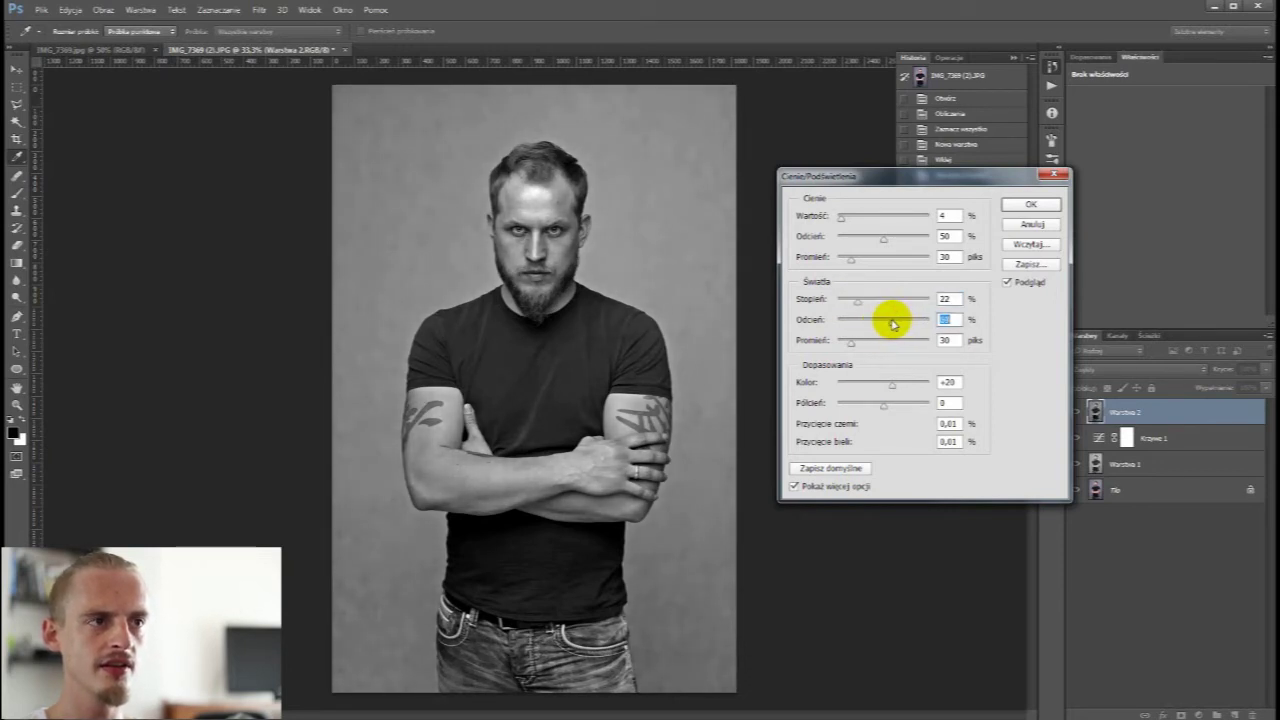
pyautogui.click(1027, 205)
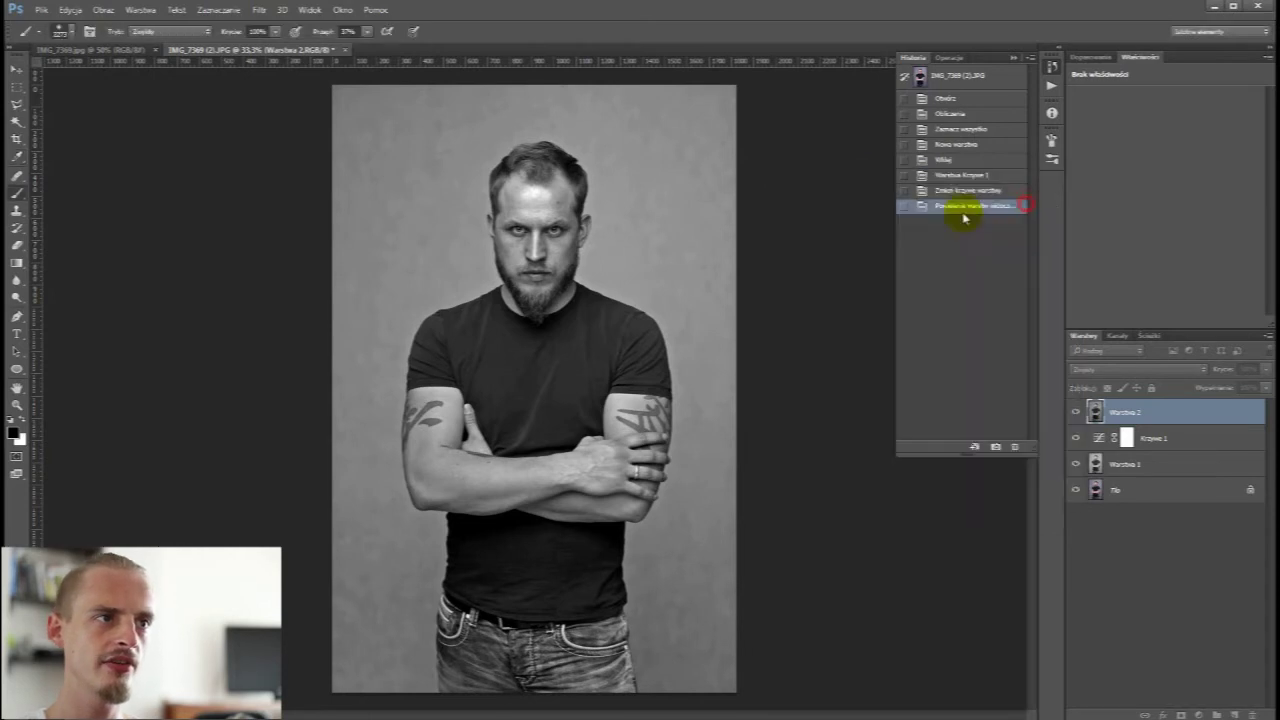
pyautogui.hotkey('ctrl', '+')
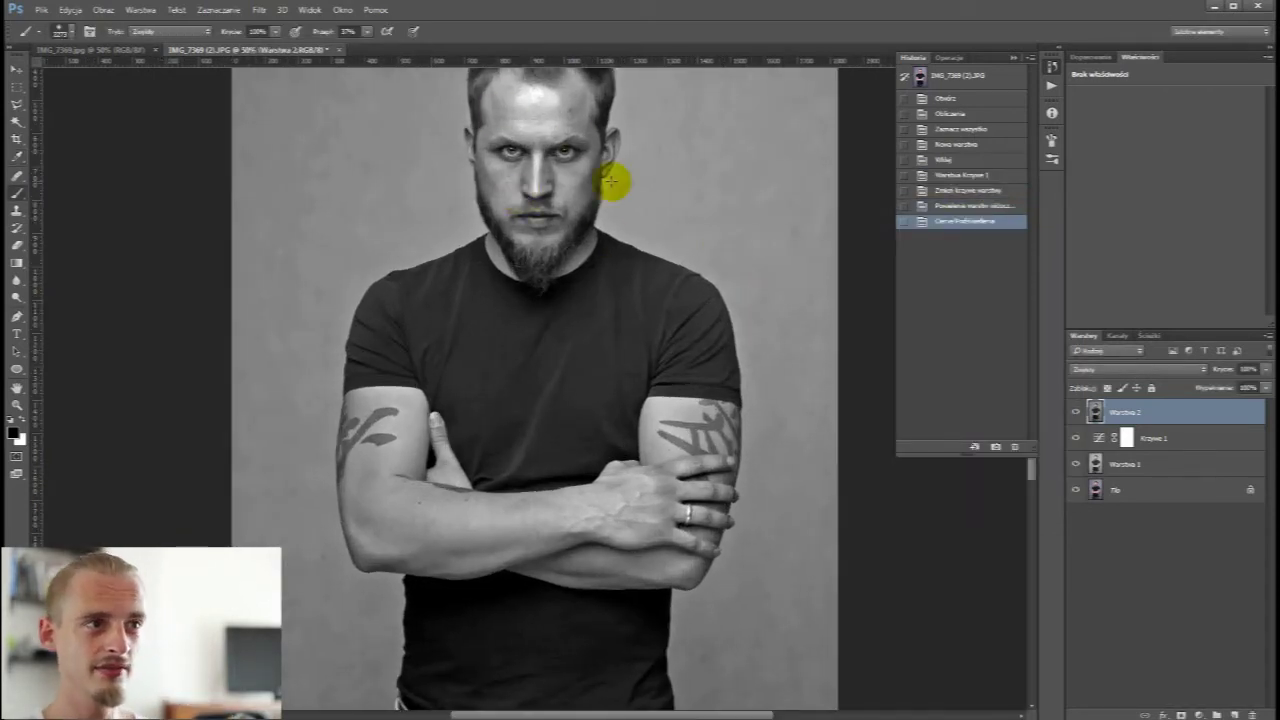
pyautogui.hotkey('ctrl', '-')
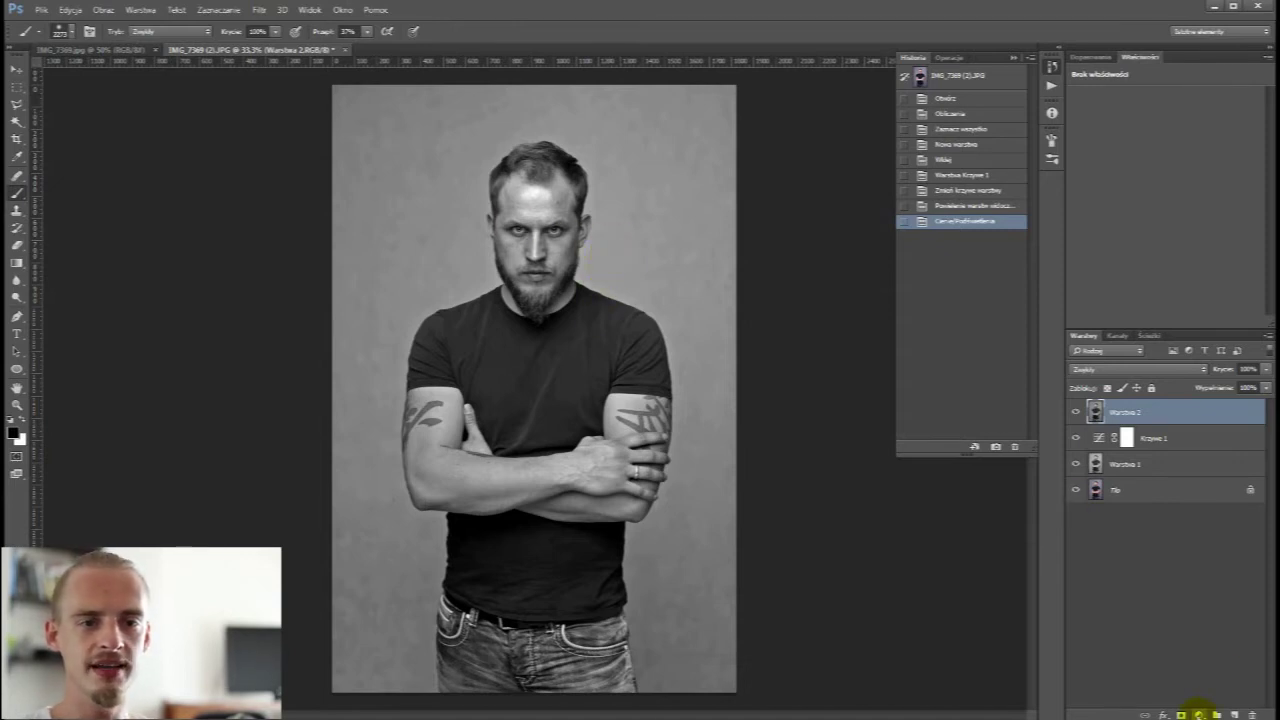
pyautogui.click(1200, 714)
# Add Curves layer Krzywe 2, raising a highlight point and slightly lowering a shadow point.
pyautogui.click(1194, 506)
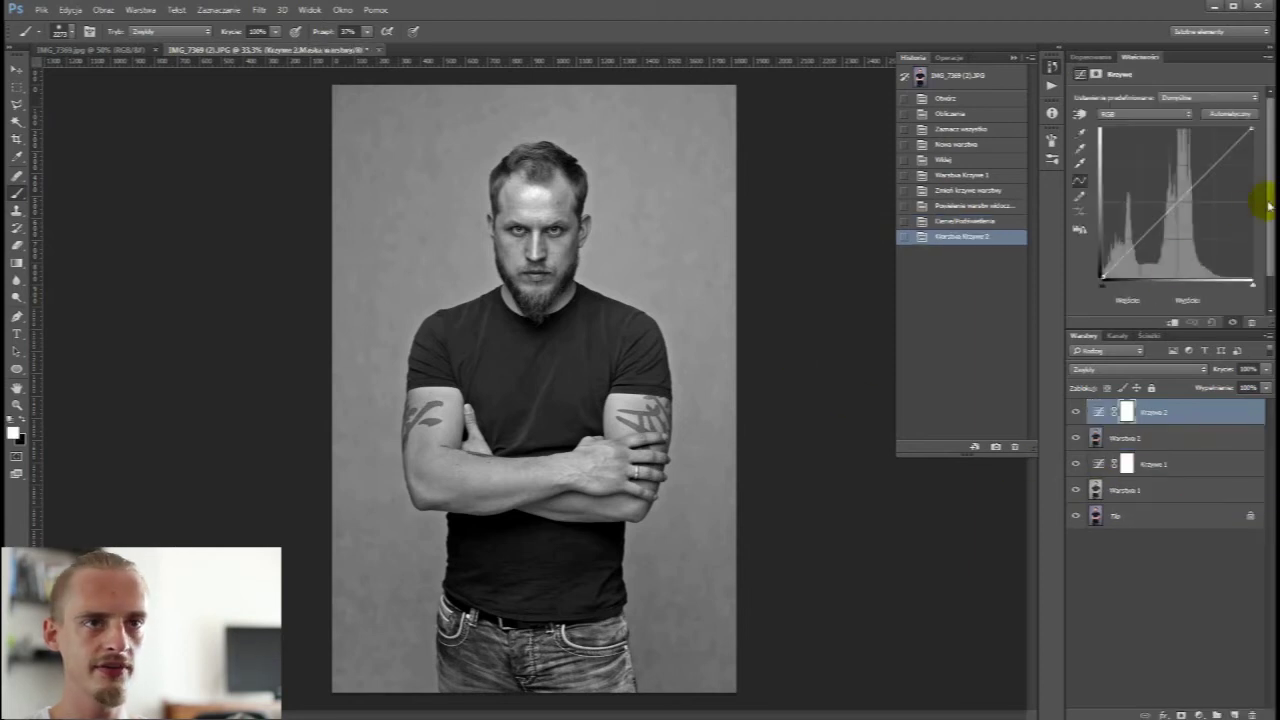
pyautogui.moveTo(1226, 156); pyautogui.dragTo(1224, 147)
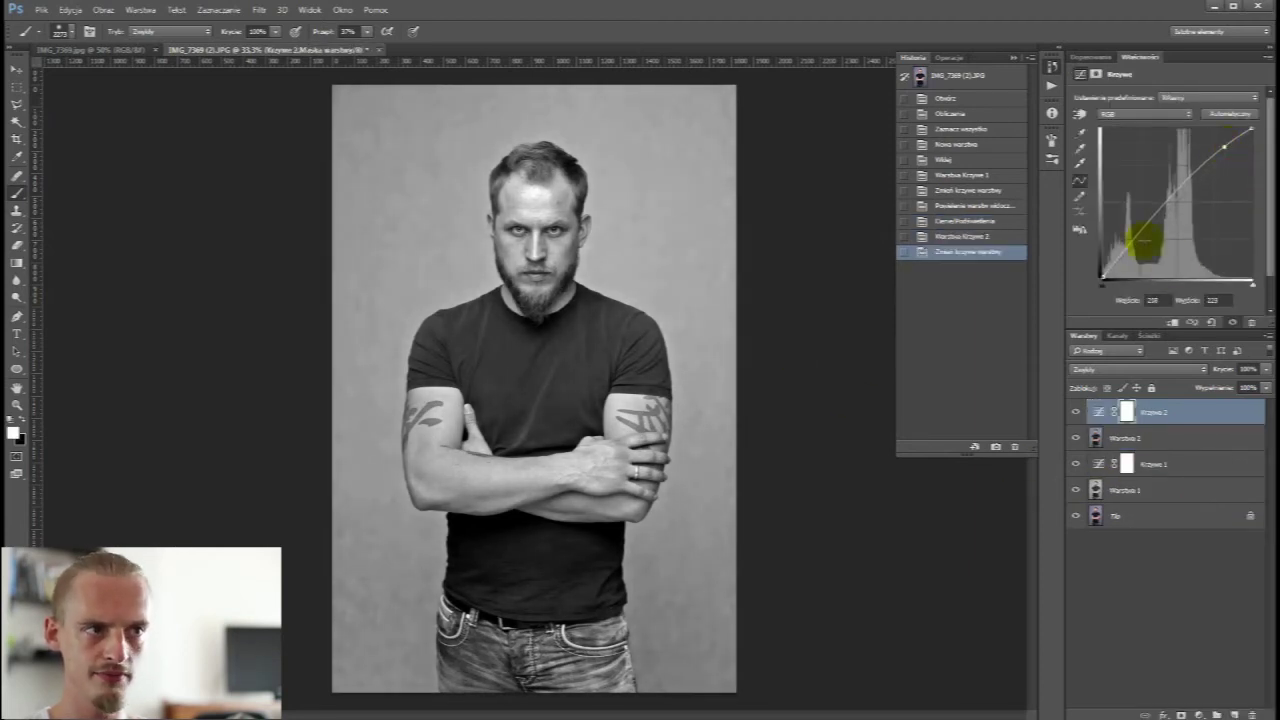
pyautogui.moveTo(1128, 242); pyautogui.dragTo(1127, 247)
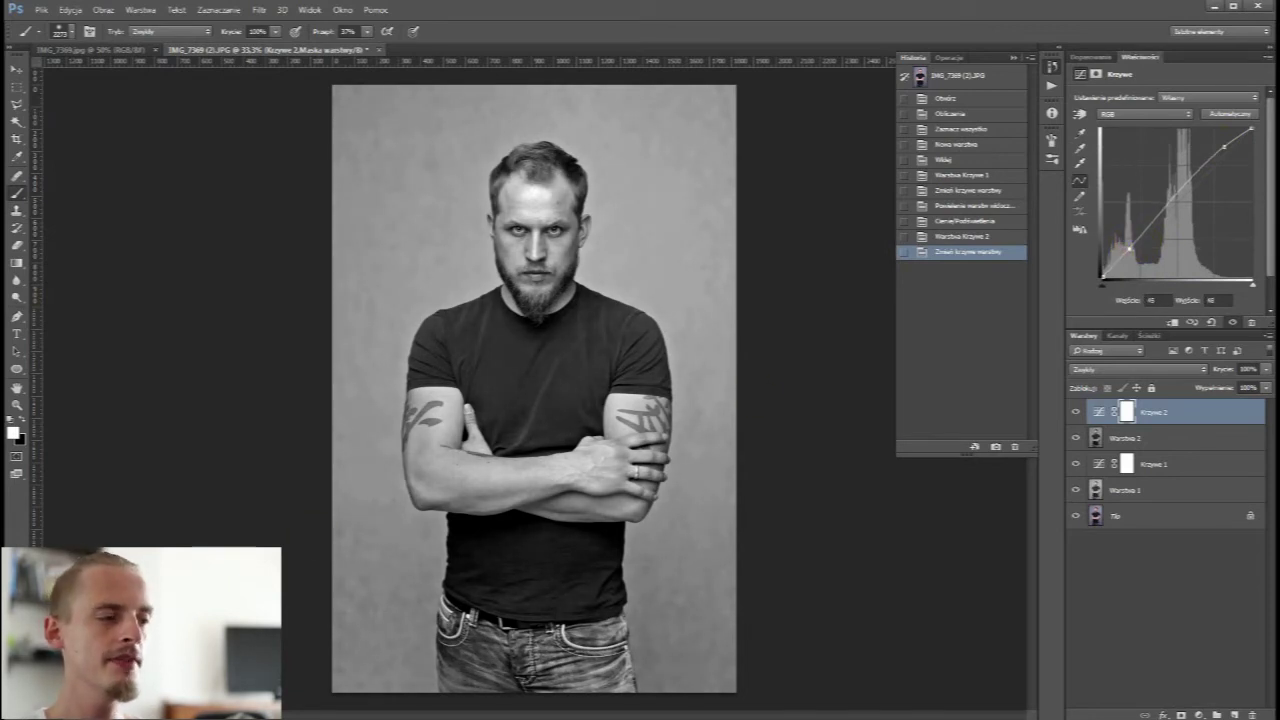
pyautogui.hotkey('alt', 'Tab')
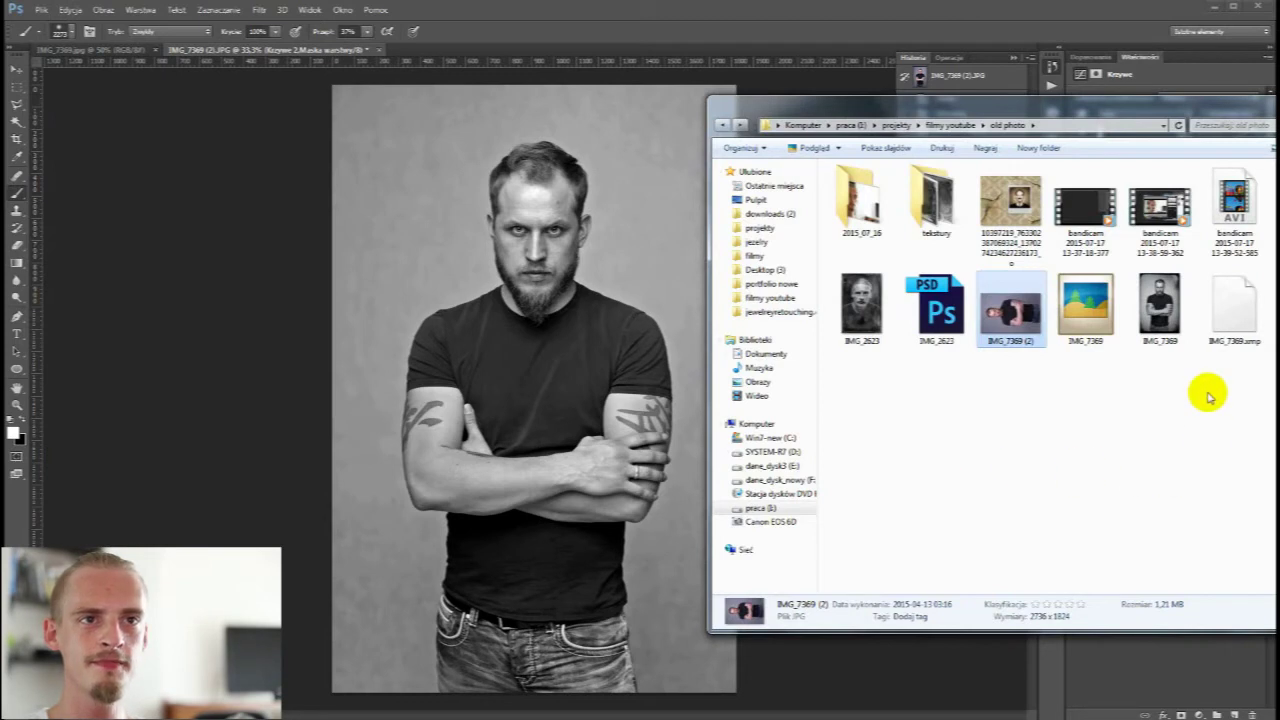
# Preview textures 4, 5, the light vignette and the brown paper vignette from the tekstury folder.
pyautogui.doubleClick(935, 205)
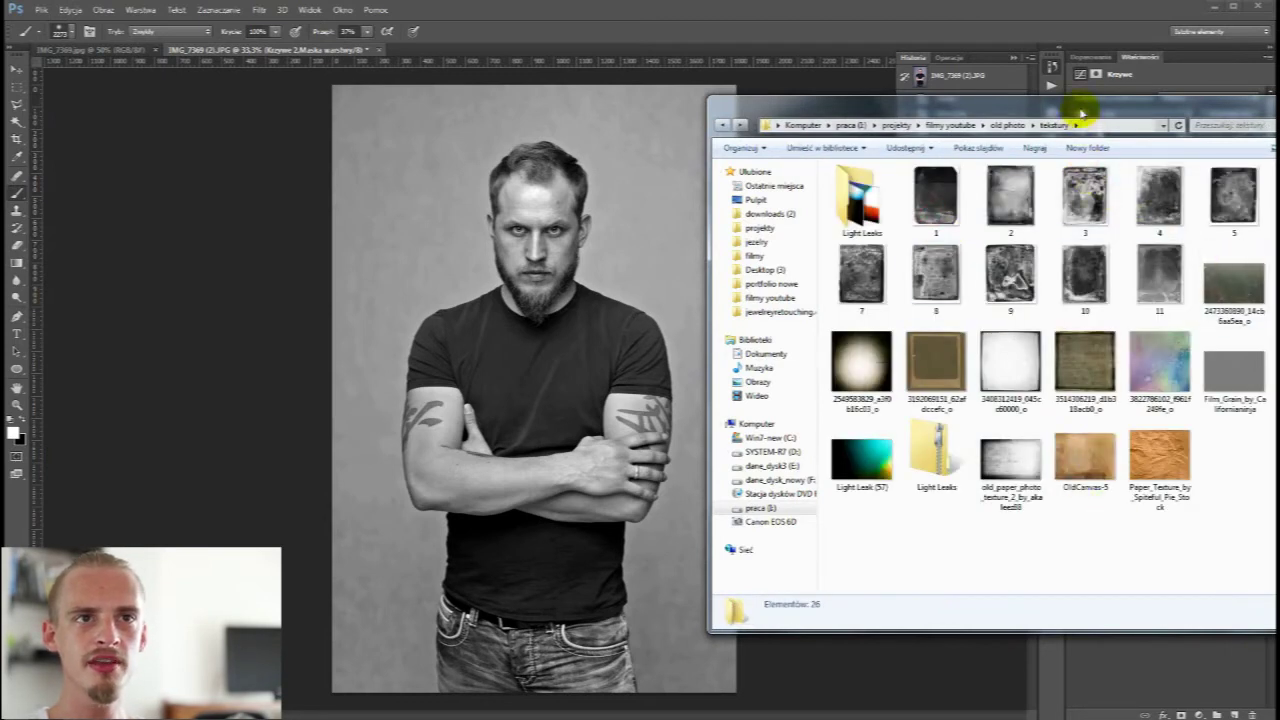
pyautogui.moveTo(1081, 103); pyautogui.dragTo(963, 80)
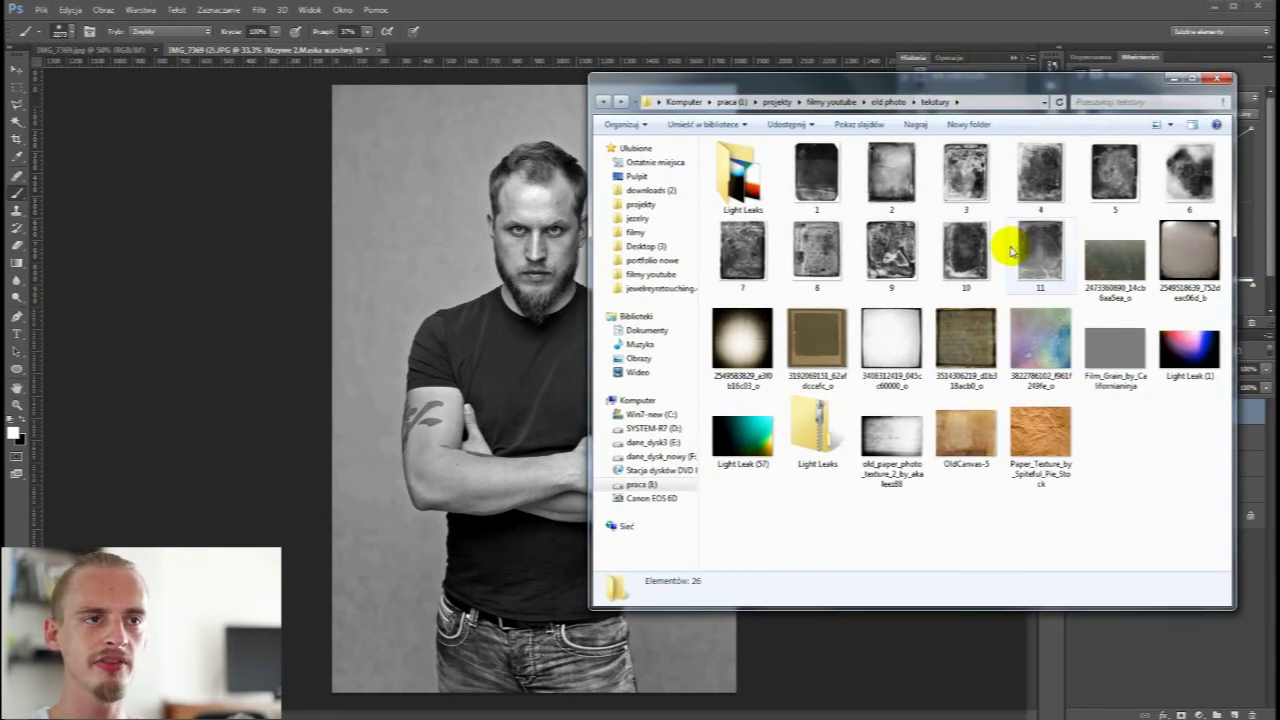
pyautogui.doubleClick(1018, 178)
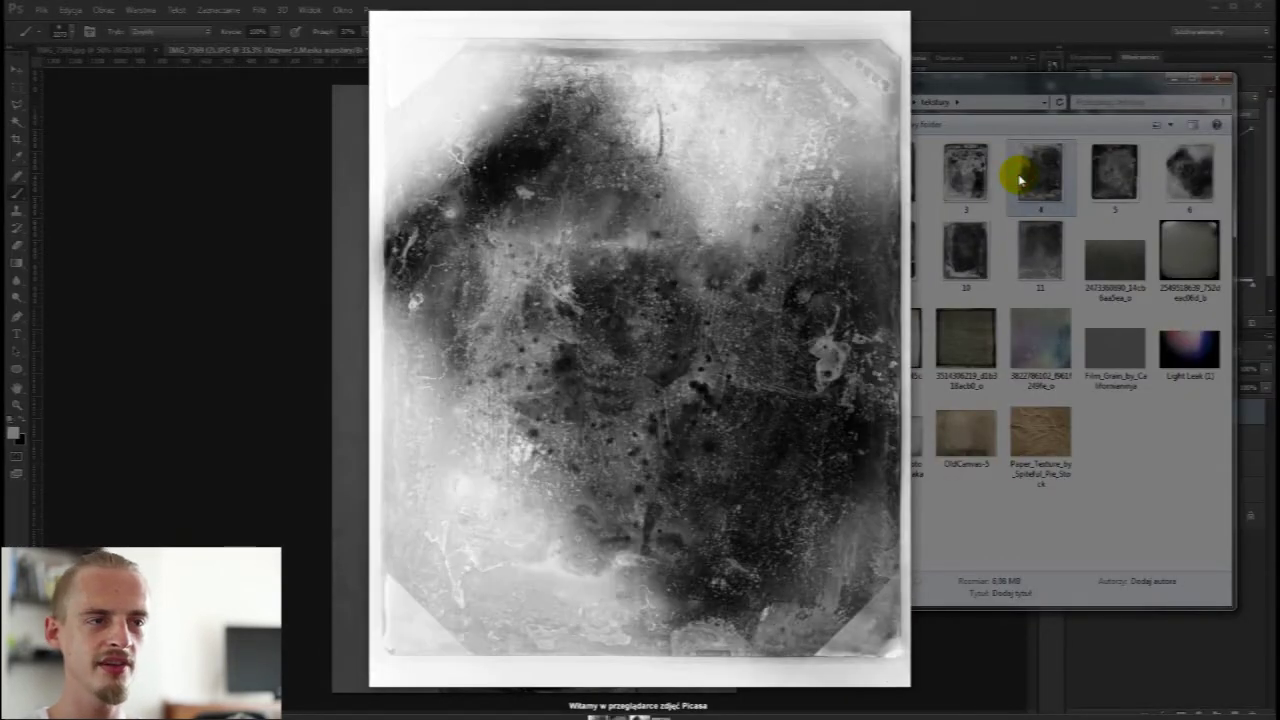
pyautogui.press('Right')
pyautogui.press('Right')
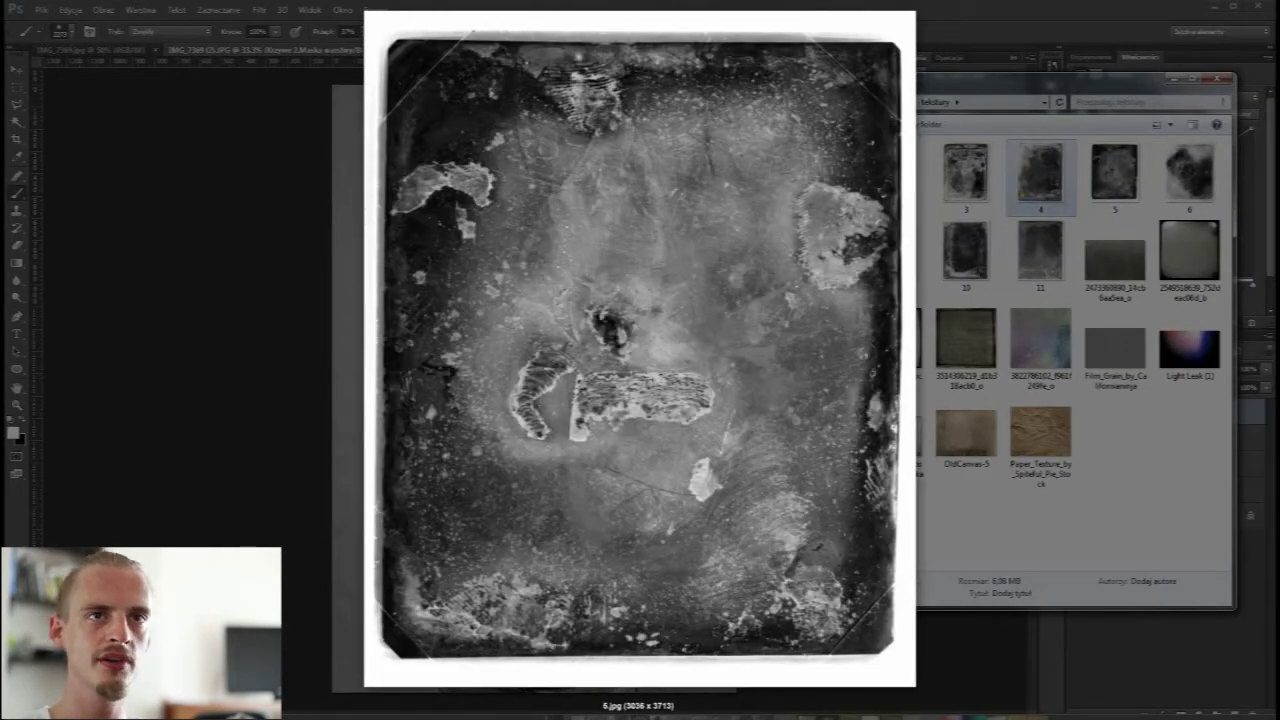
pyautogui.press('Escape')
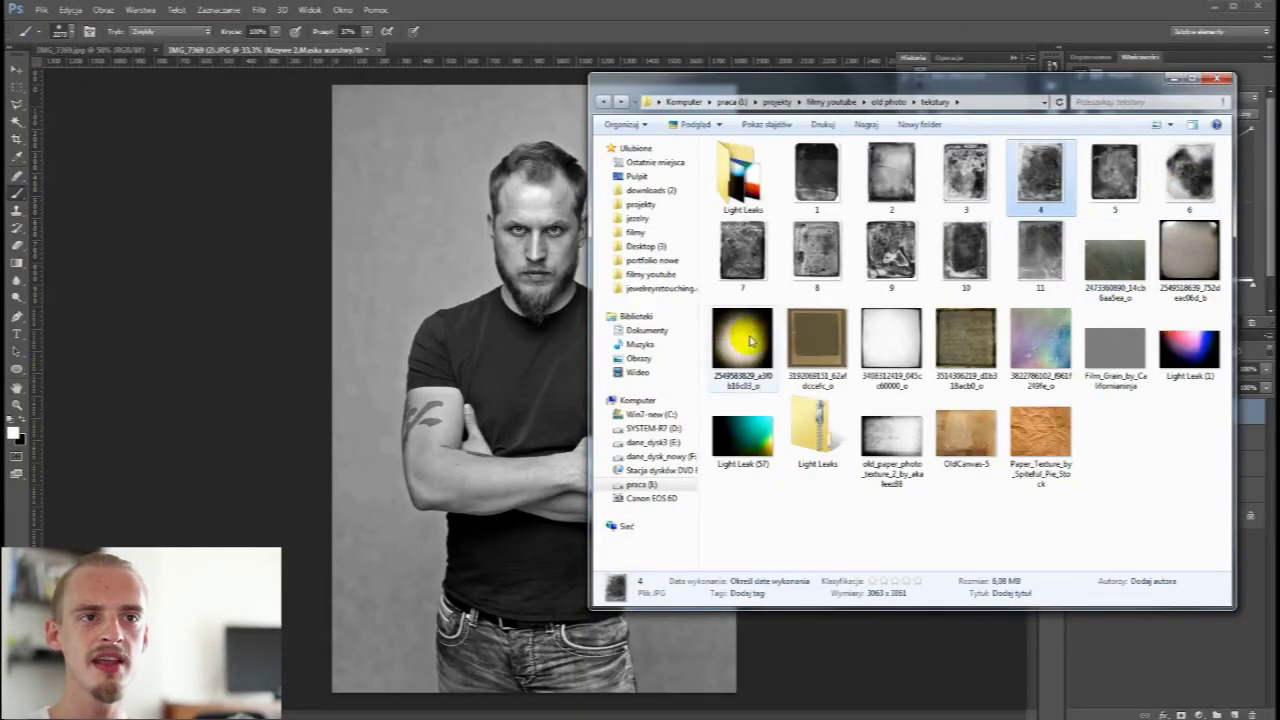
pyautogui.doubleClick(880, 345)
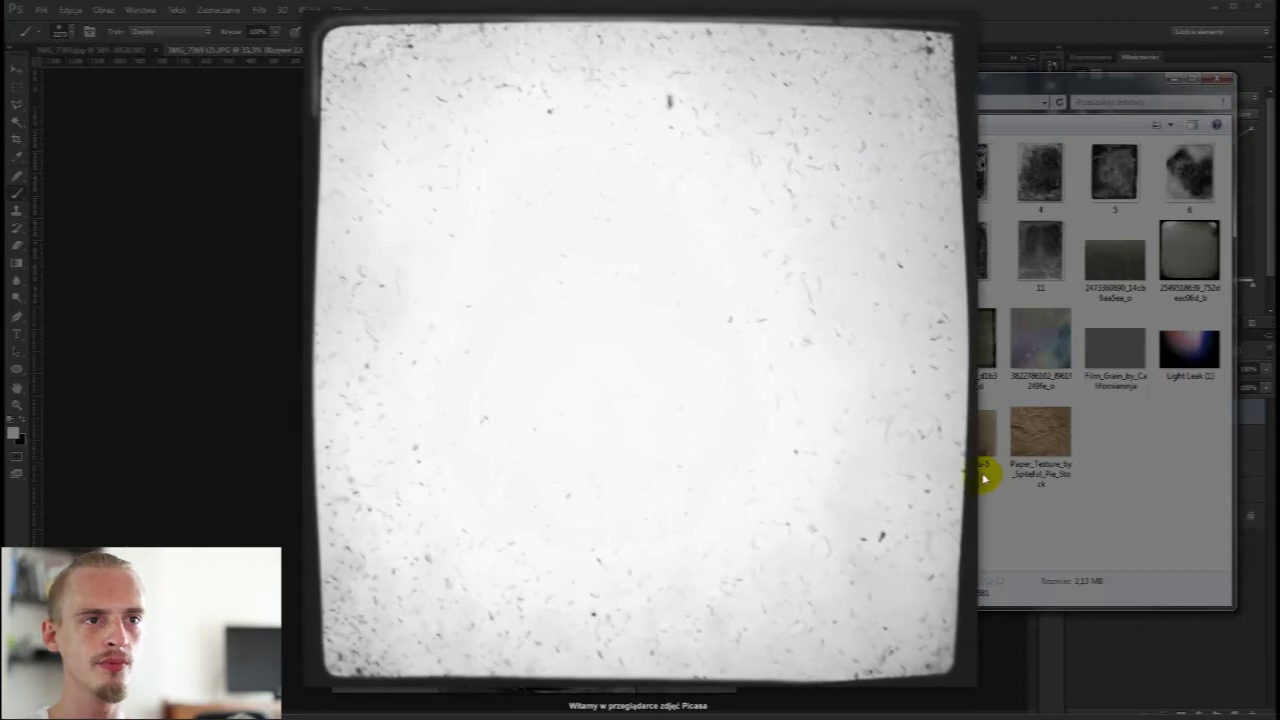
pyautogui.press('Escape')
pyautogui.doubleClick(1186, 245)
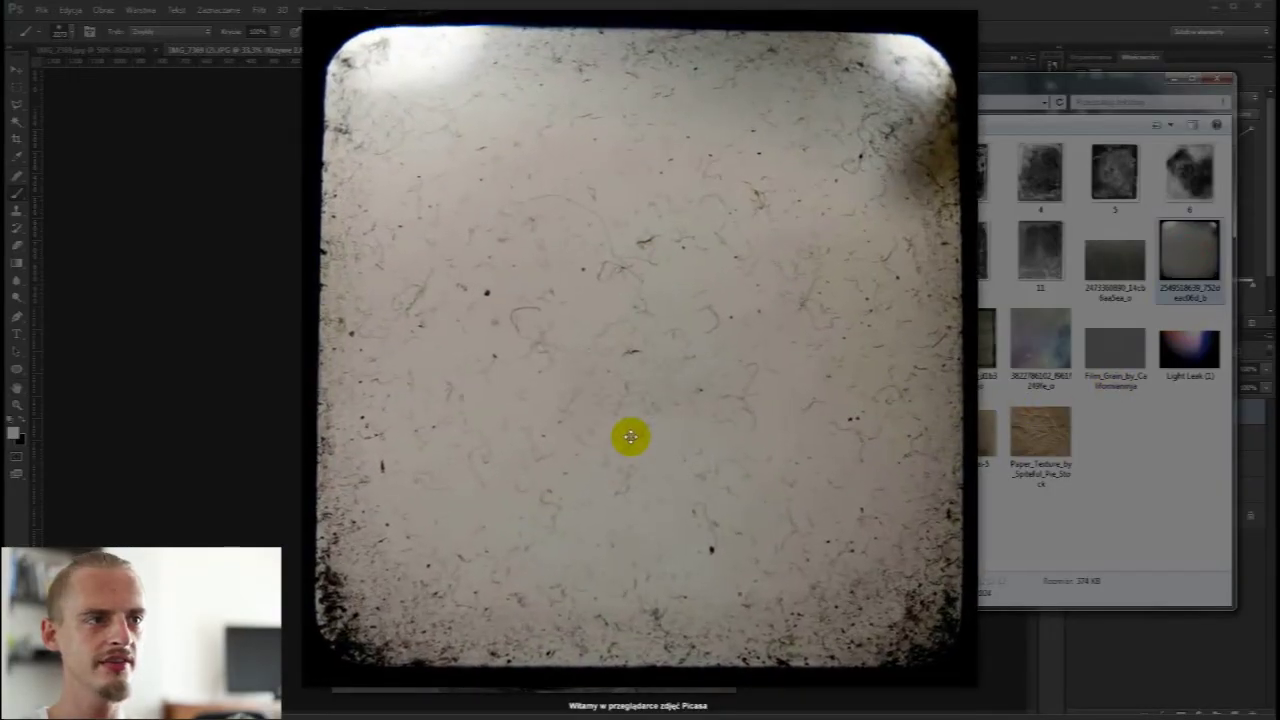
pyautogui.click(1190, 268)
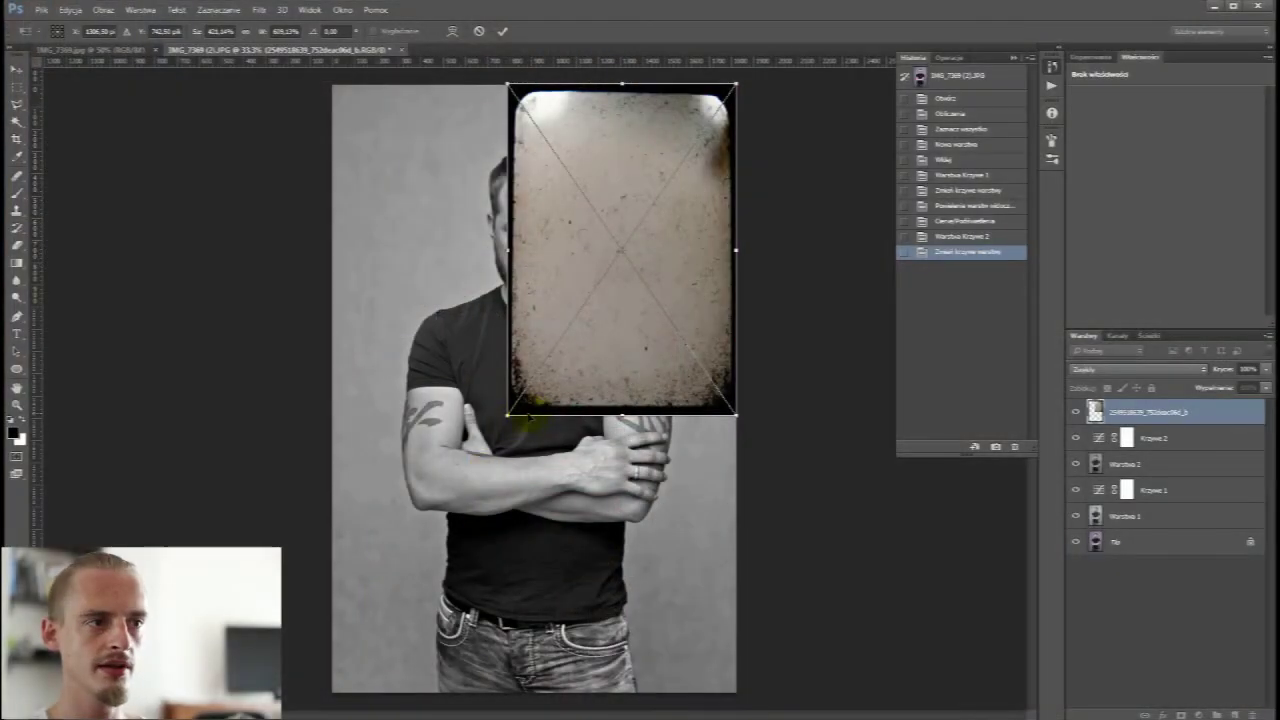
# Stretch the placed brown texture to fill the whole canvas and commit the transform.
pyautogui.moveTo(507, 413); pyautogui.dragTo(331, 691)
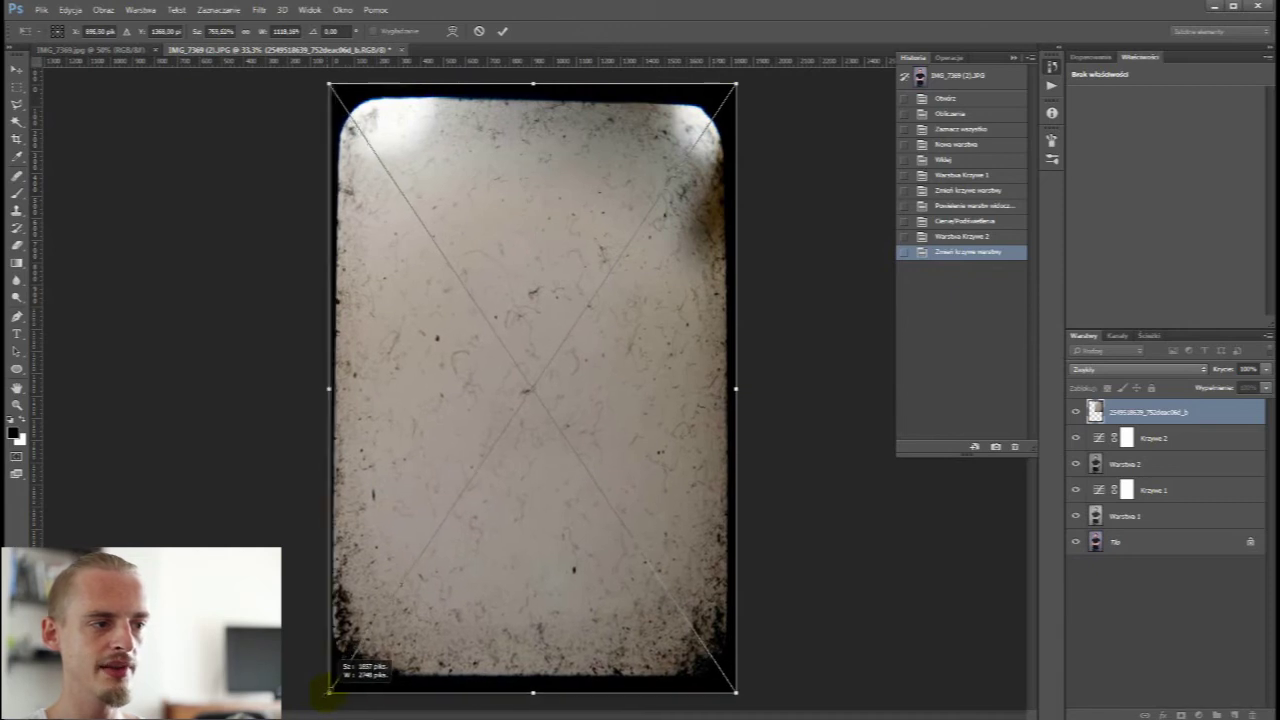
pyautogui.moveTo(331, 691); pyautogui.dragTo(330, 690)
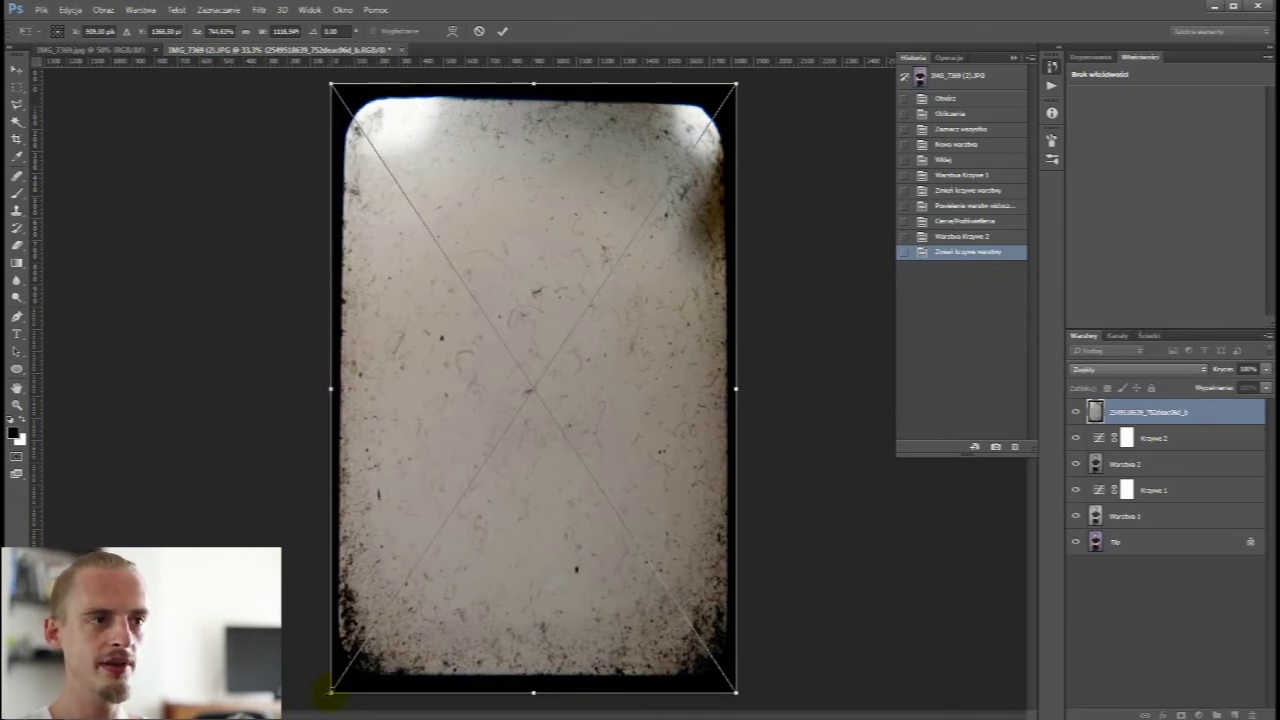
pyautogui.press('Return')
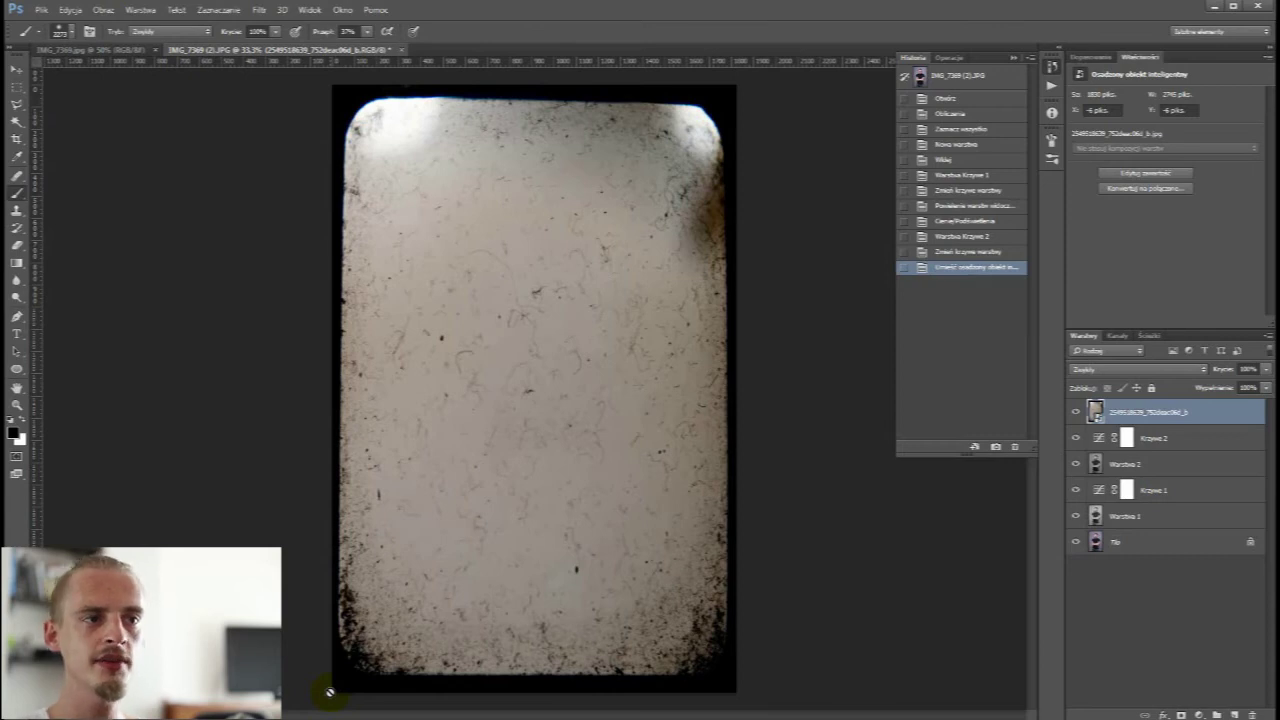
# Set the texture layer's blend mode to Multiply (Pomnóż) and check the face zoomed in.
pyautogui.click(1117, 370)
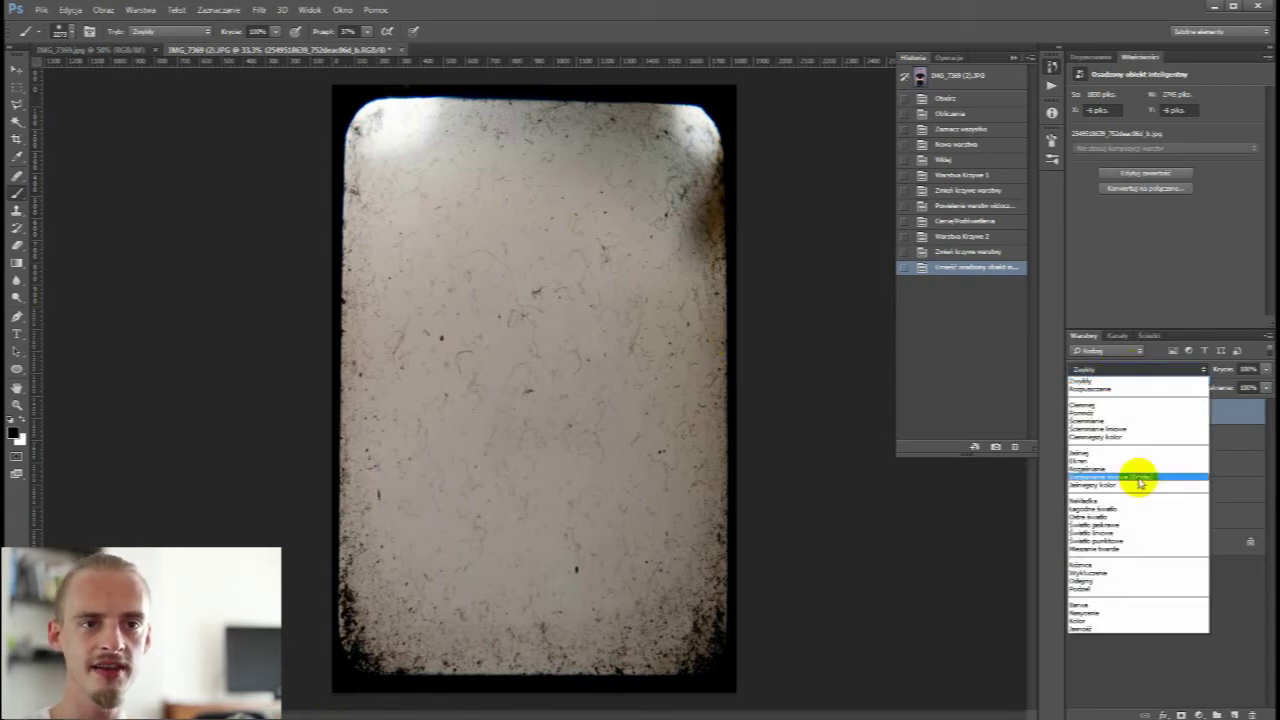
pyautogui.click(1125, 418)
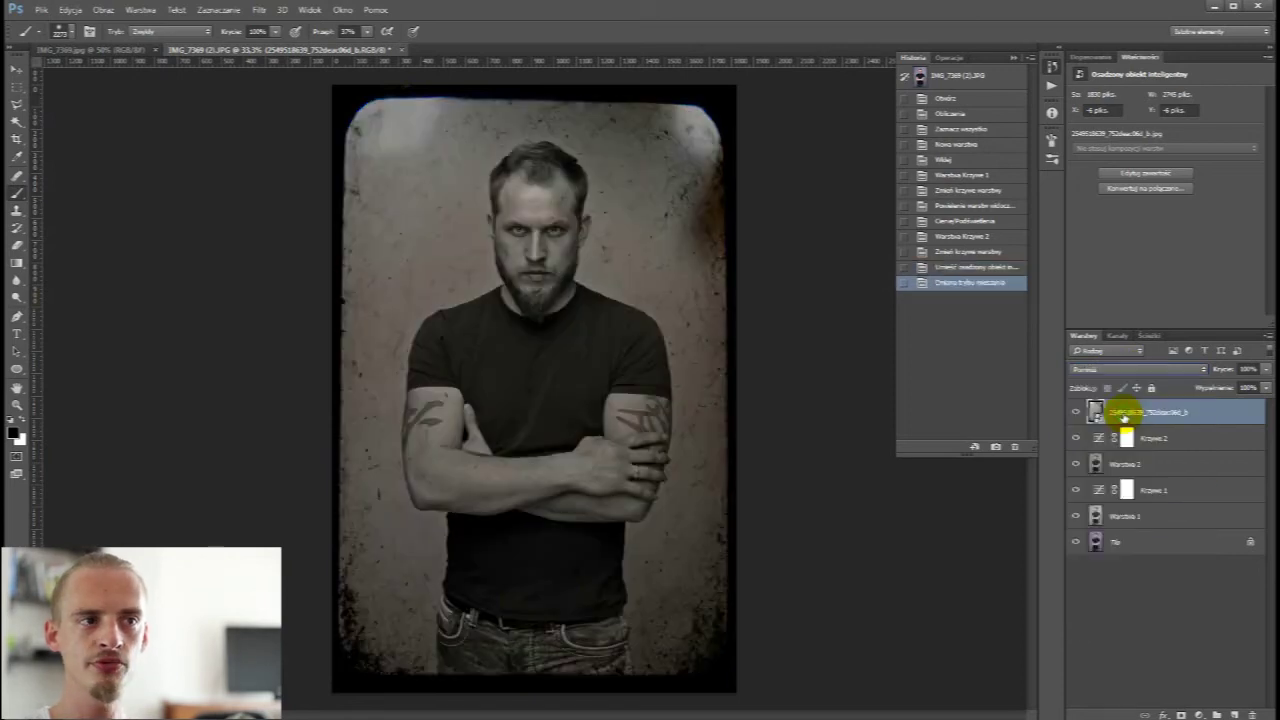
pyautogui.hotkey('ctrl', '+')
pyautogui.hotkey('ctrl', '+')
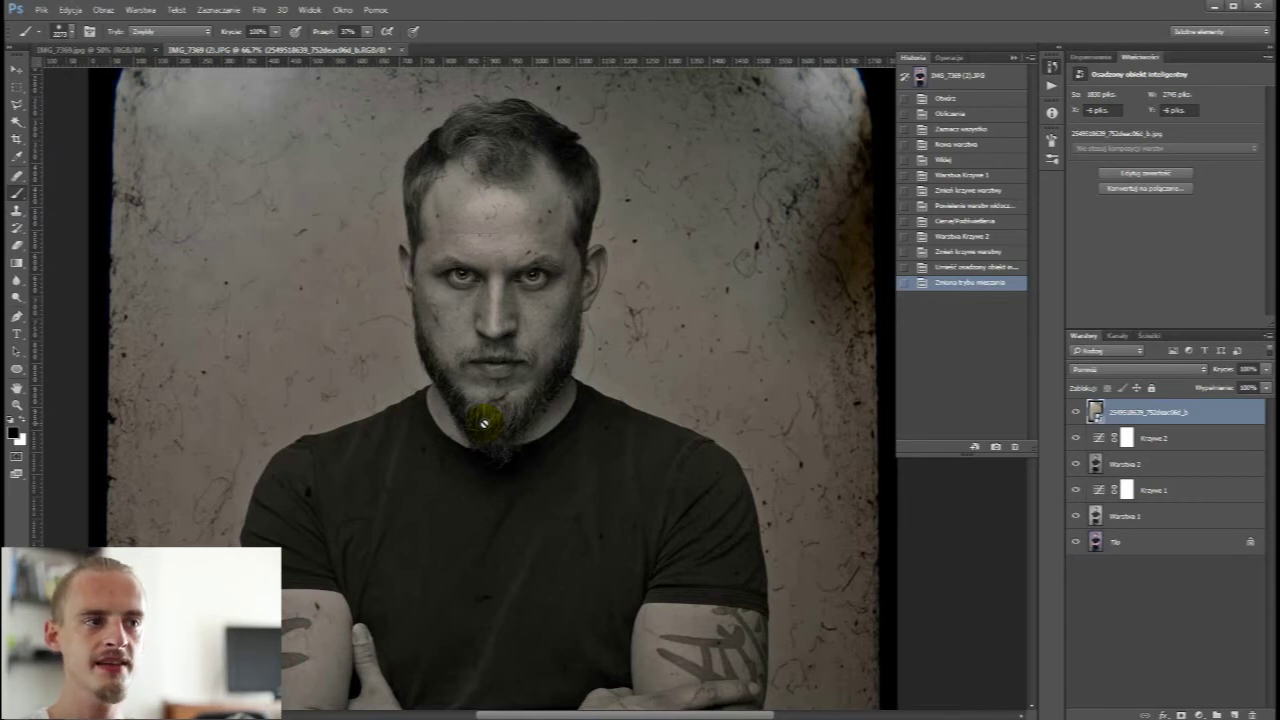
pyautogui.hotkey('ctrl', '-')
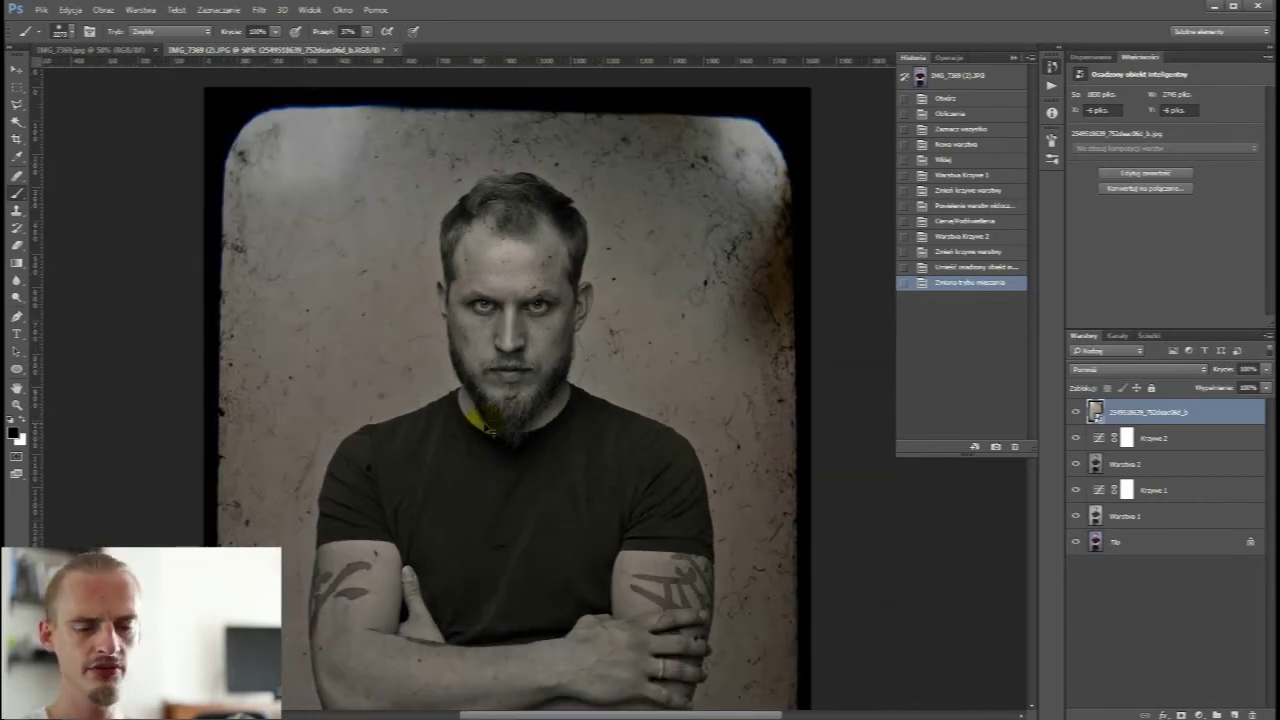
pyautogui.hotkey('ctrl', '-')
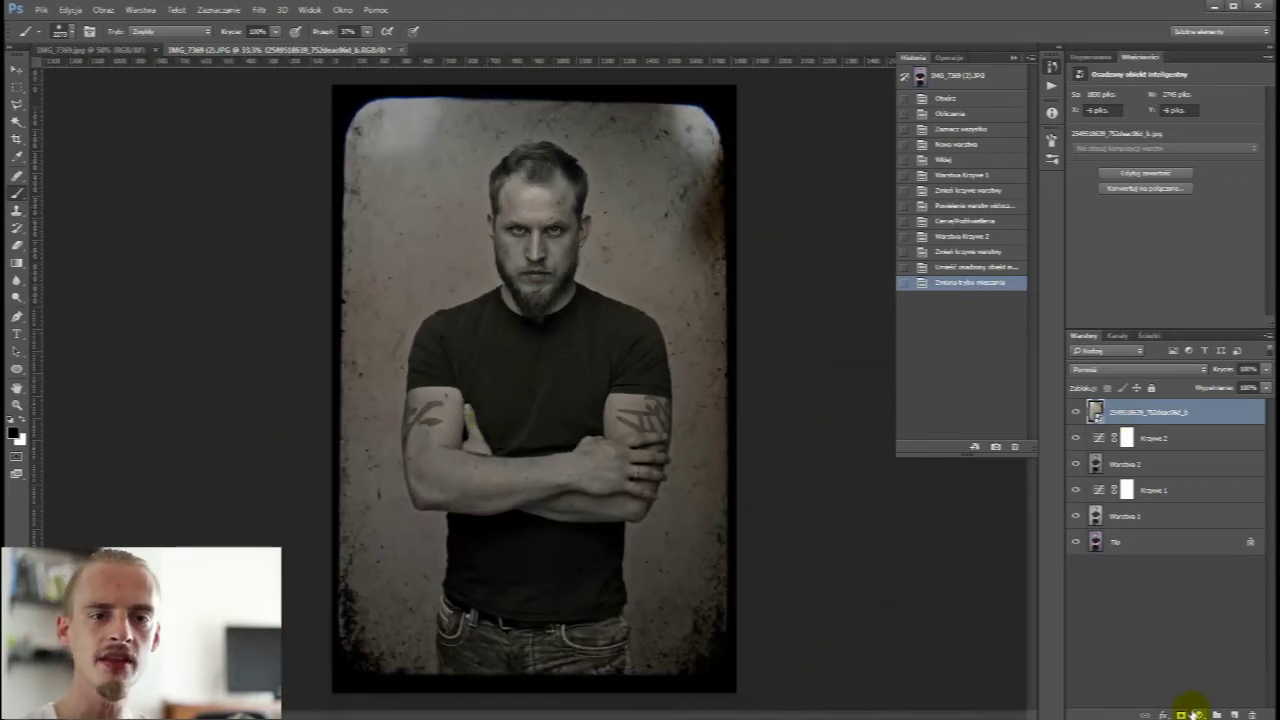
# Add a Curves layer clipped to the texture, lifting input 125 to 191 to lighten the paper.
pyautogui.click(1197, 714)
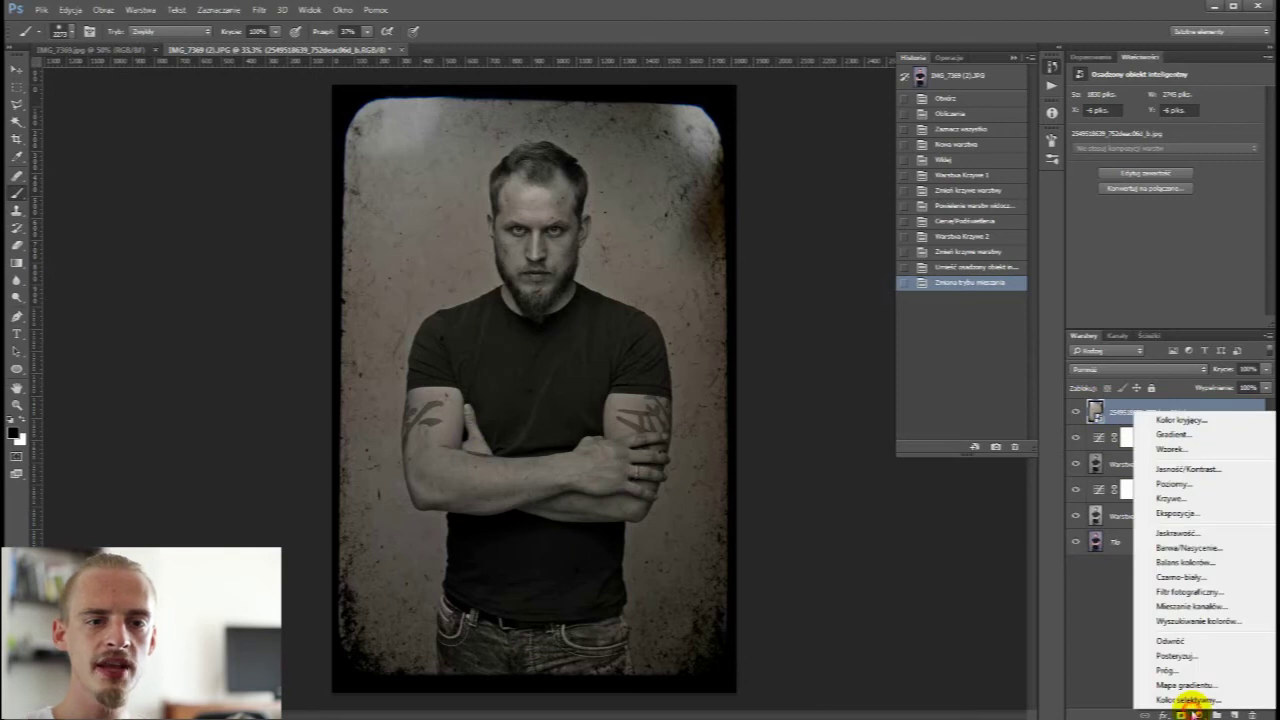
pyautogui.click(1174, 499)
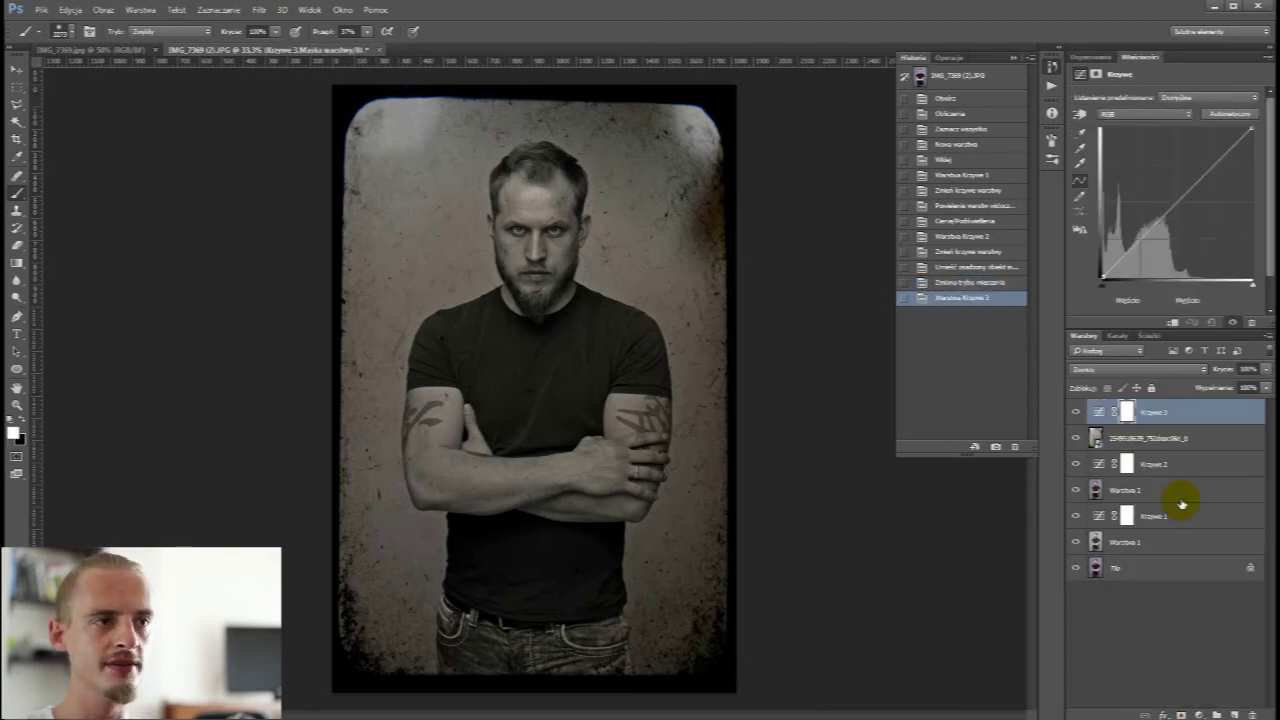
pyautogui.click(1172, 325)
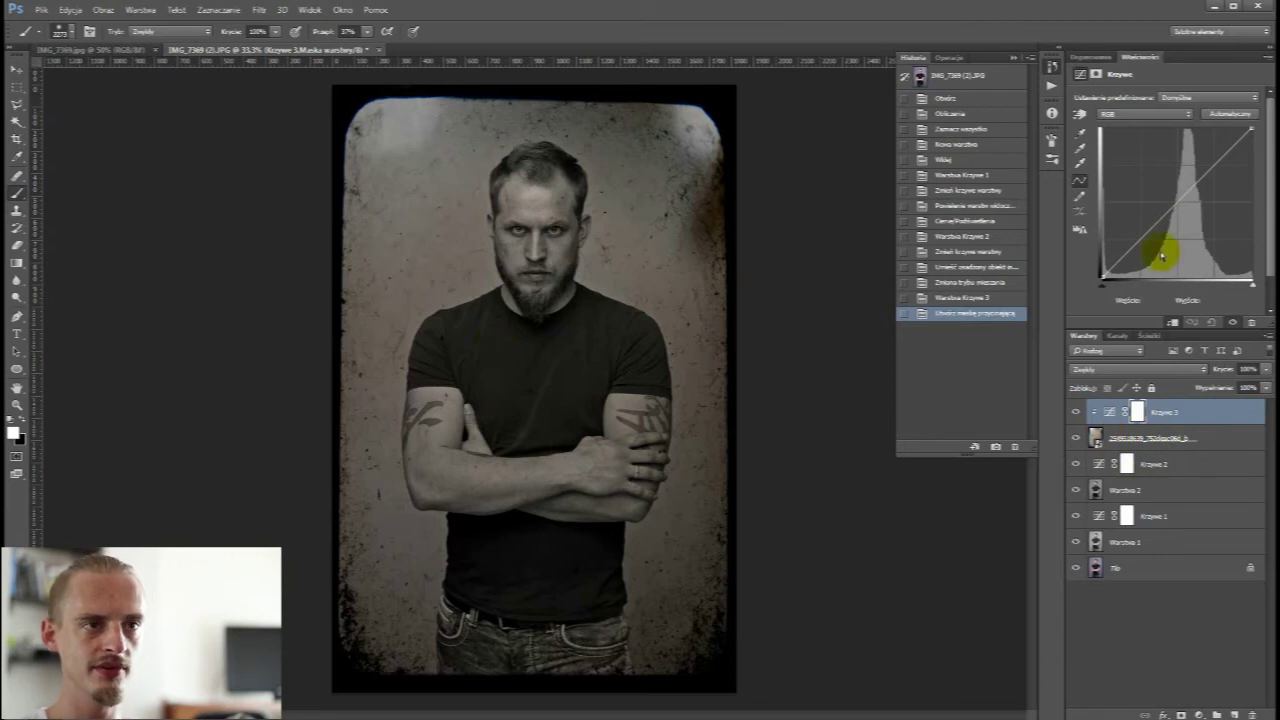
pyautogui.moveTo(1230, 152)
pyautogui.mouseDown()
pyautogui.moveTo(1257, 130)
pyautogui.moveTo(1190, 134)
pyautogui.moveTo(1193, 145)
pyautogui.moveTo(1157, 137)
pyautogui.moveTo(1150, 150)
pyautogui.moveTo(1173, 165)
pyautogui.mouseUp()
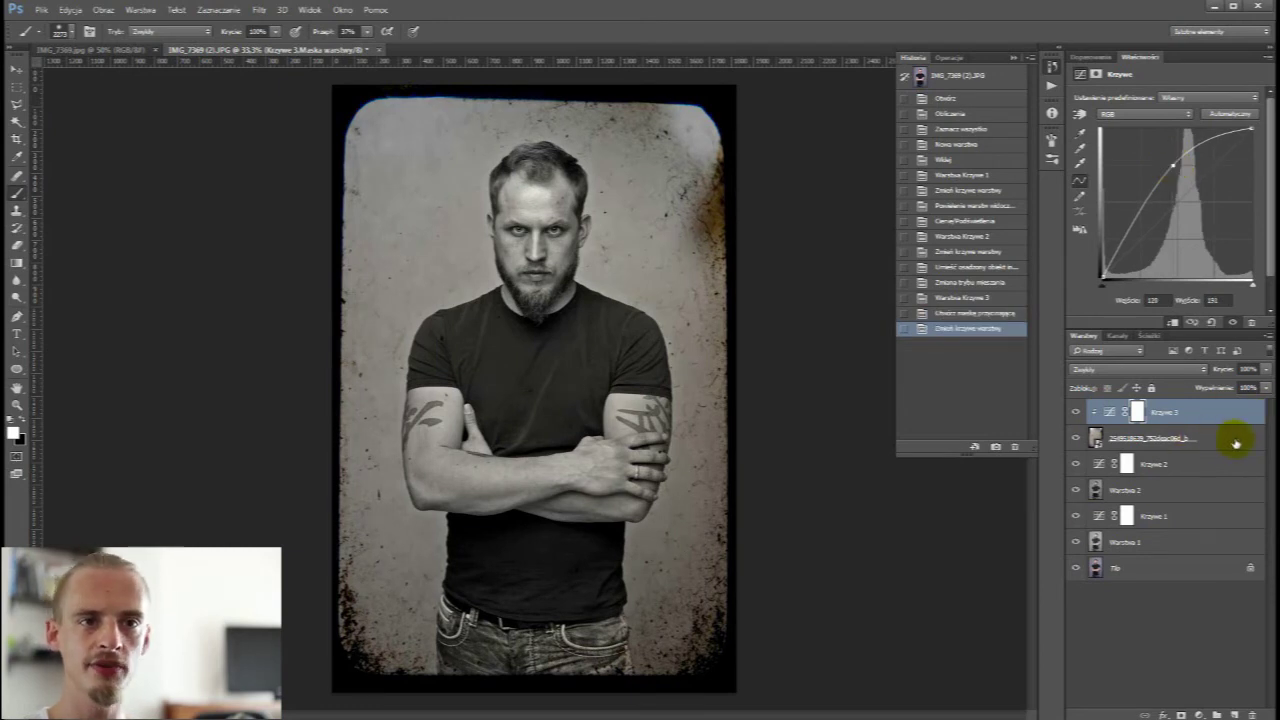
pyautogui.click(1199, 714)
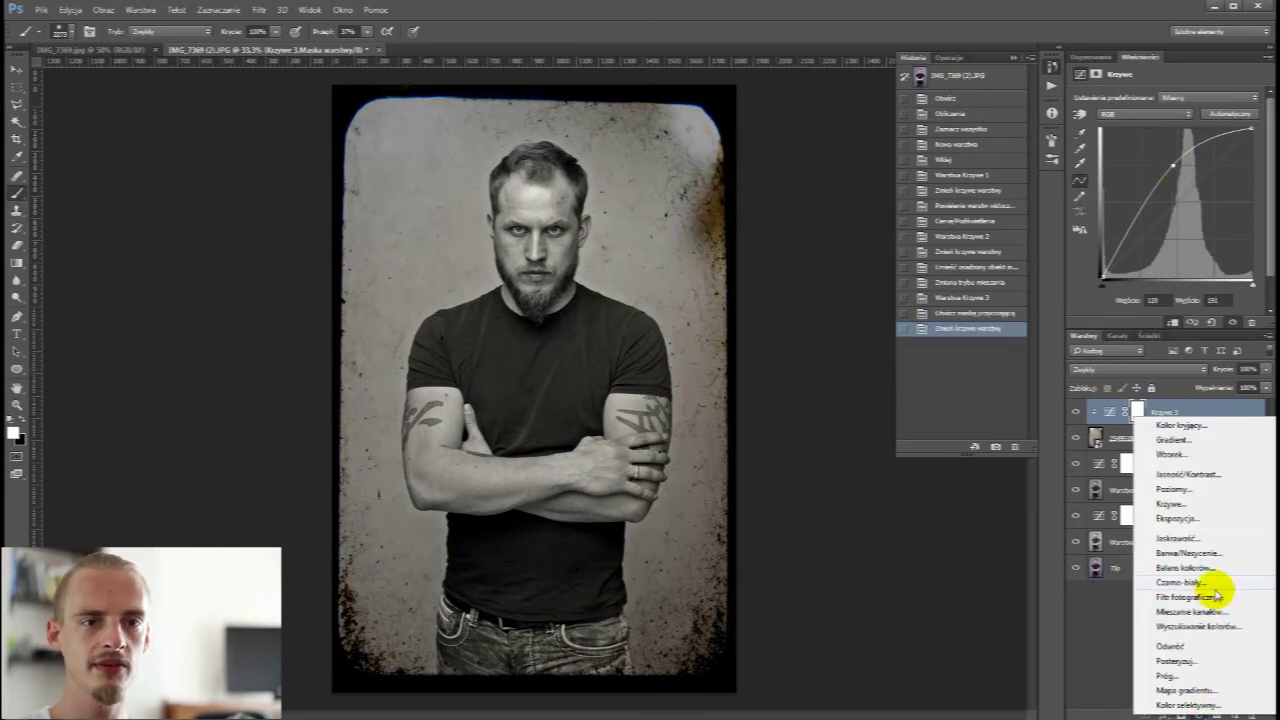
# Add a colorized Hue/Saturation layer at hue 205, saturation 5 for a faint teal tint.
pyautogui.click(1218, 555)
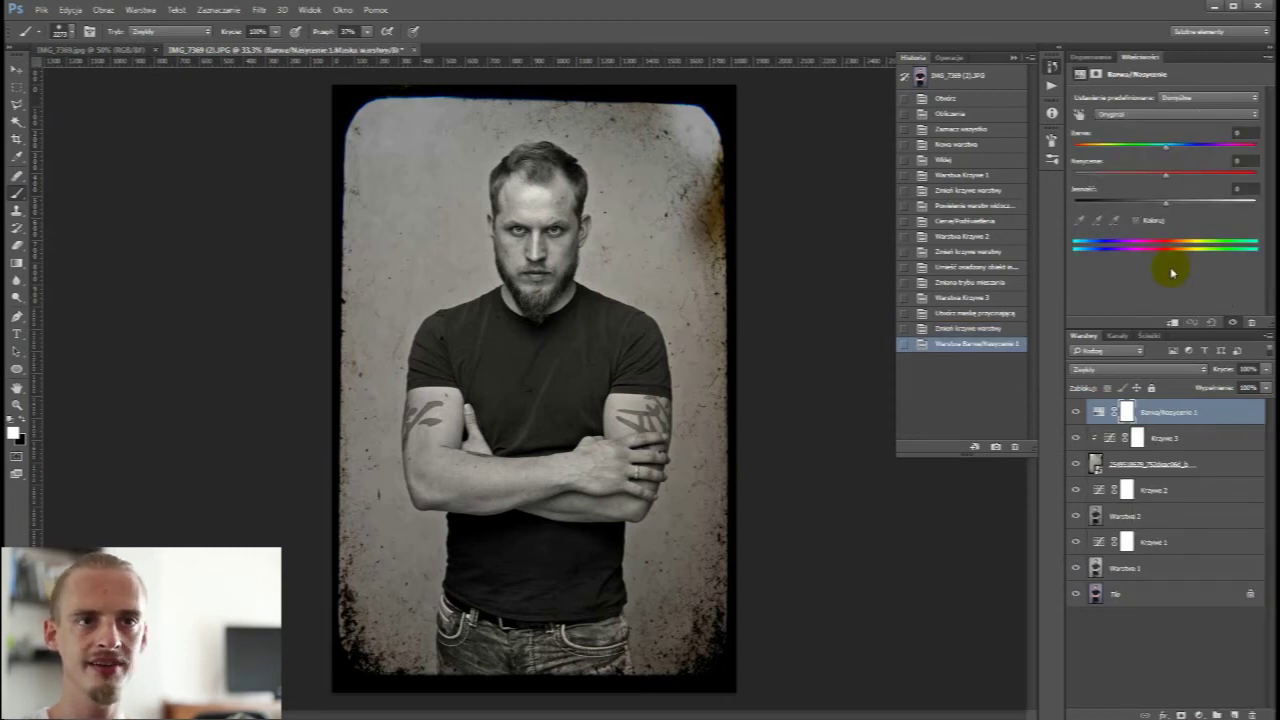
pyautogui.click(1136, 220)
pyautogui.click(1078, 147)
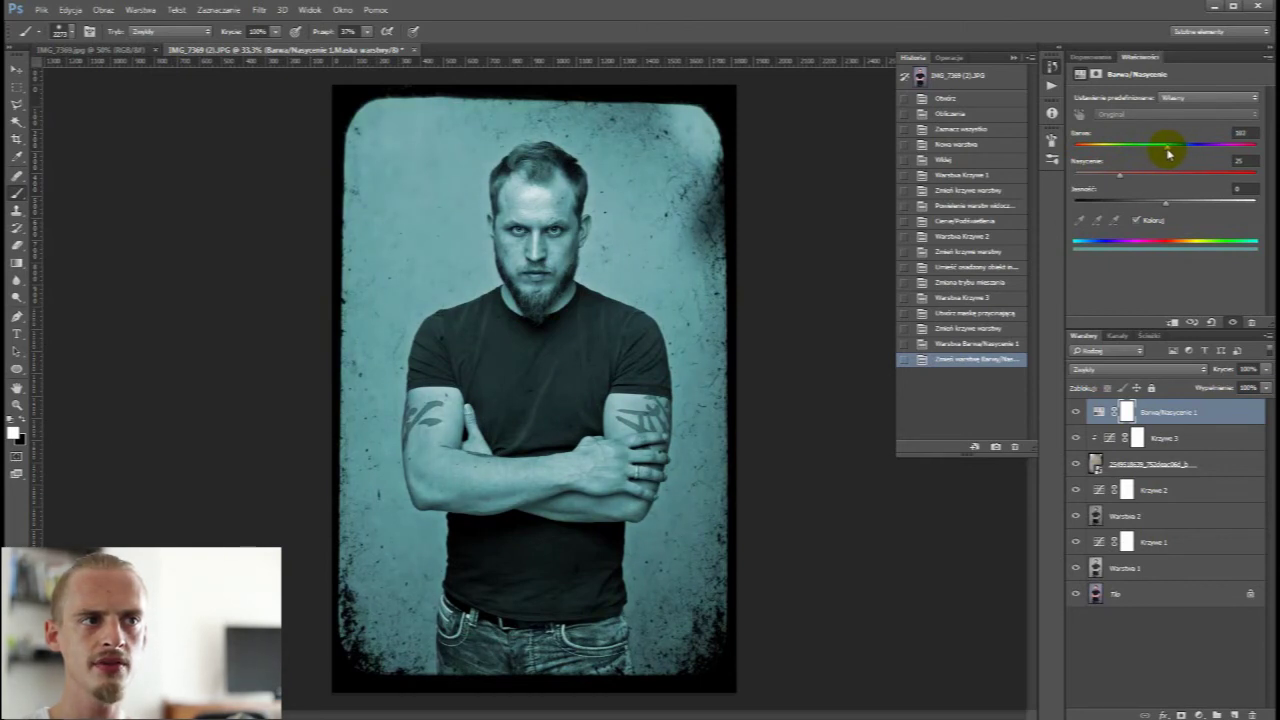
pyautogui.moveTo(1120, 175); pyautogui.dragTo(1080, 178)
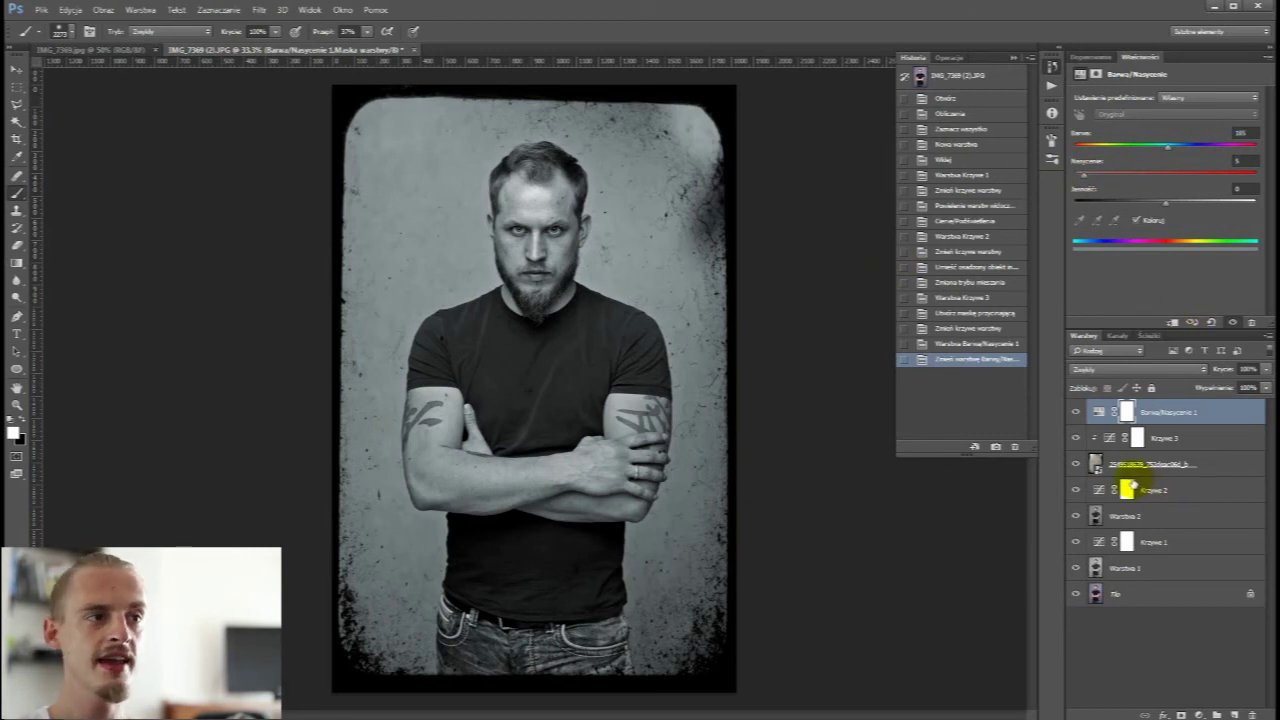
# Raise the Krzywe 2 highlight point so input 197 maps to output 230.
pyautogui.click(1099, 491)
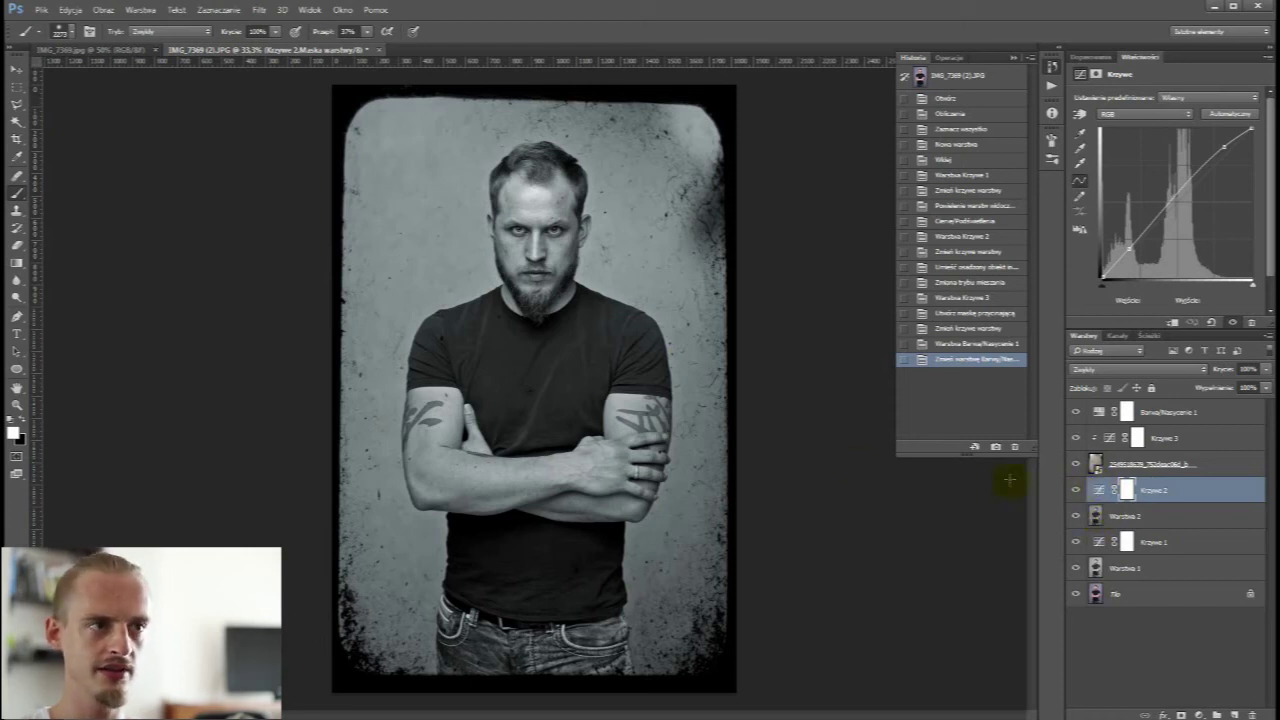
pyautogui.click(1099, 490)
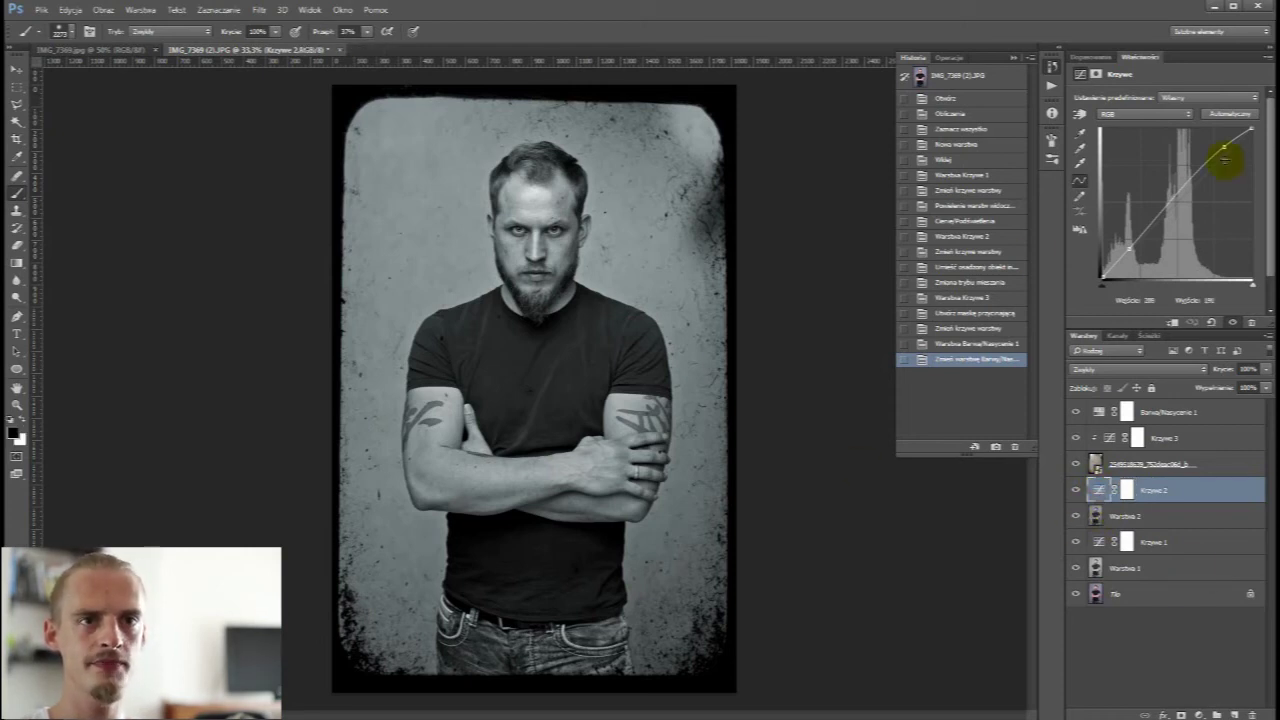
pyautogui.moveTo(1224, 150); pyautogui.dragTo(1212, 145)
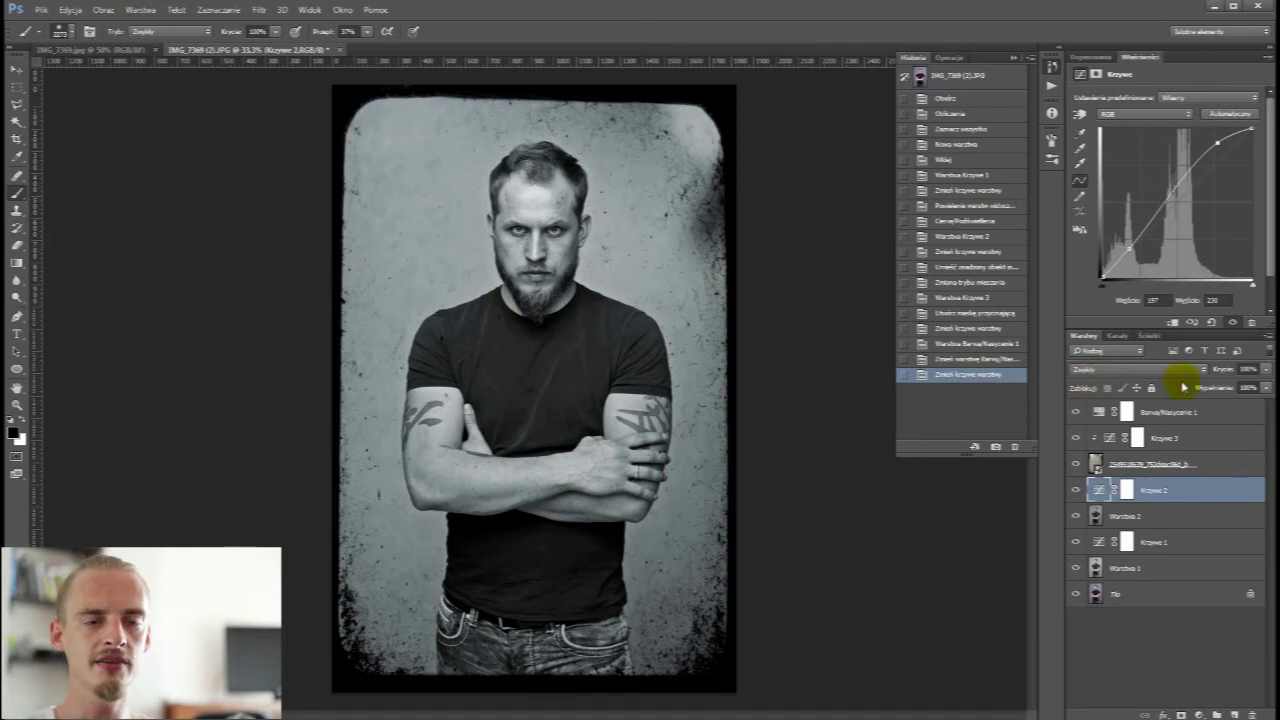
pyautogui.click(1125, 516)
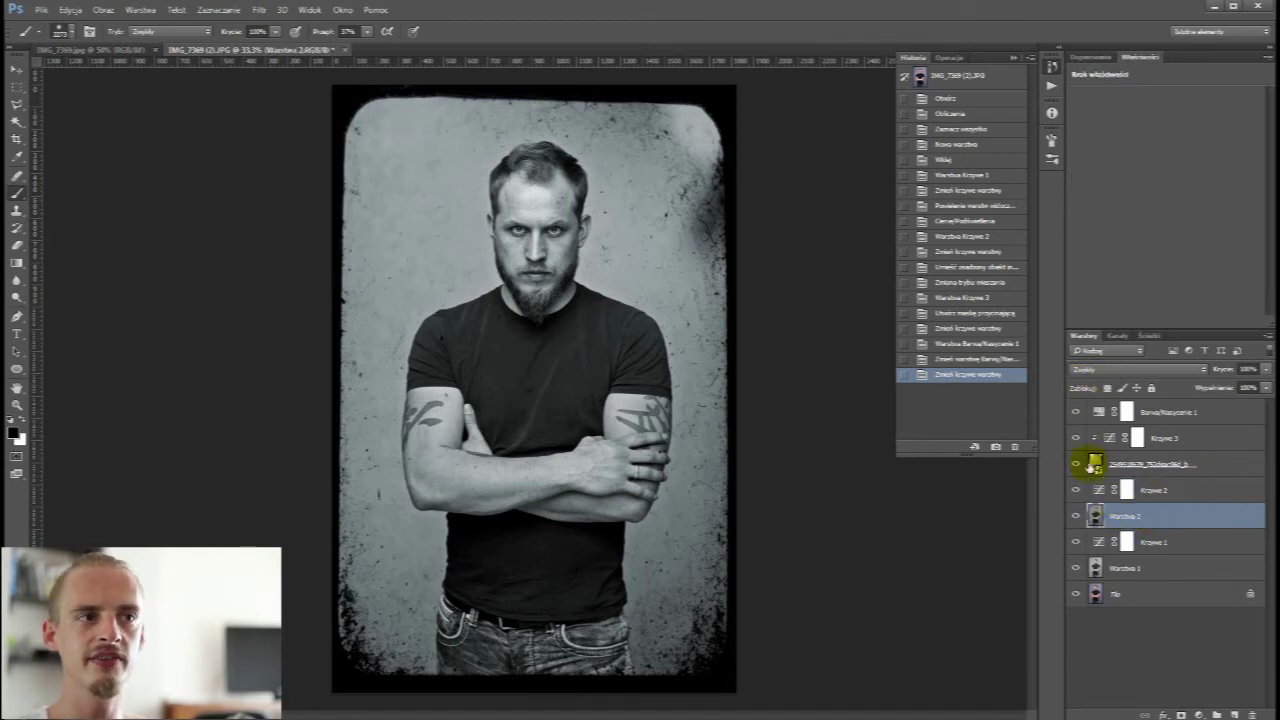
# Apply a 12-pixel Tilt-Shift blur to Warstwa 2, keeping the face-to-chest band sharp.
pyautogui.click(257, 10)
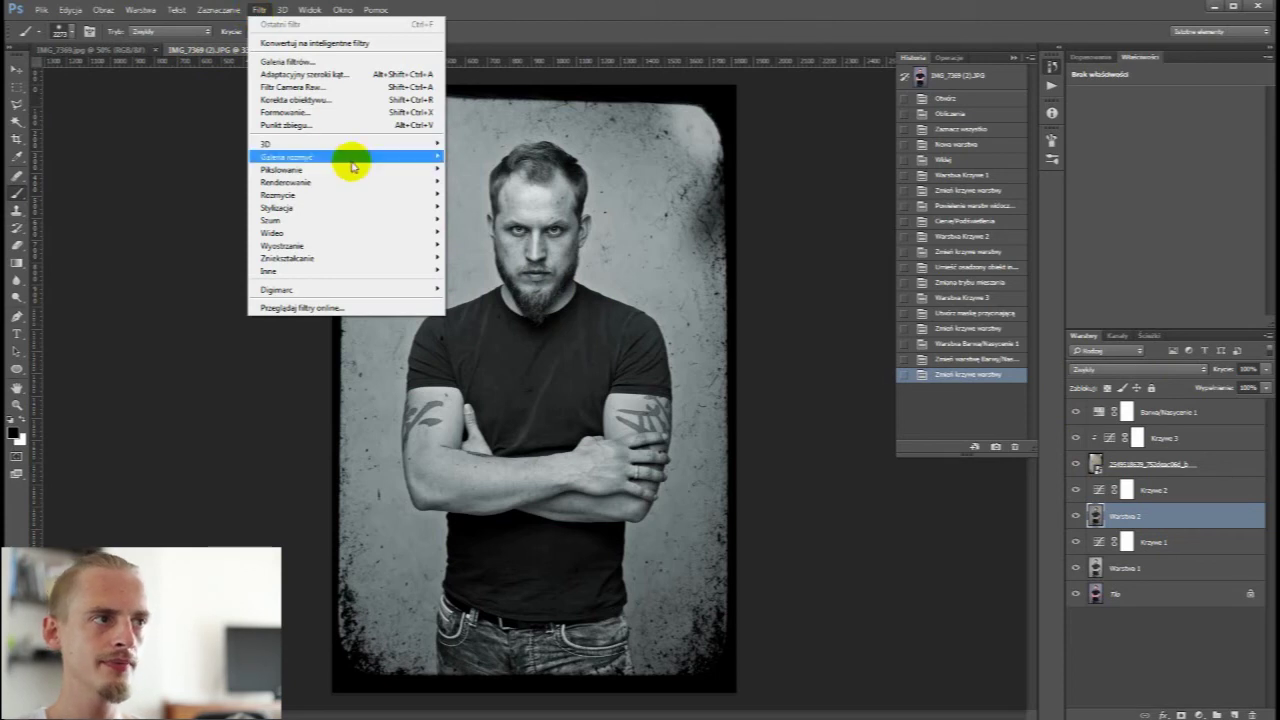
pyautogui.moveTo(287, 157)
pyautogui.click(503, 183)
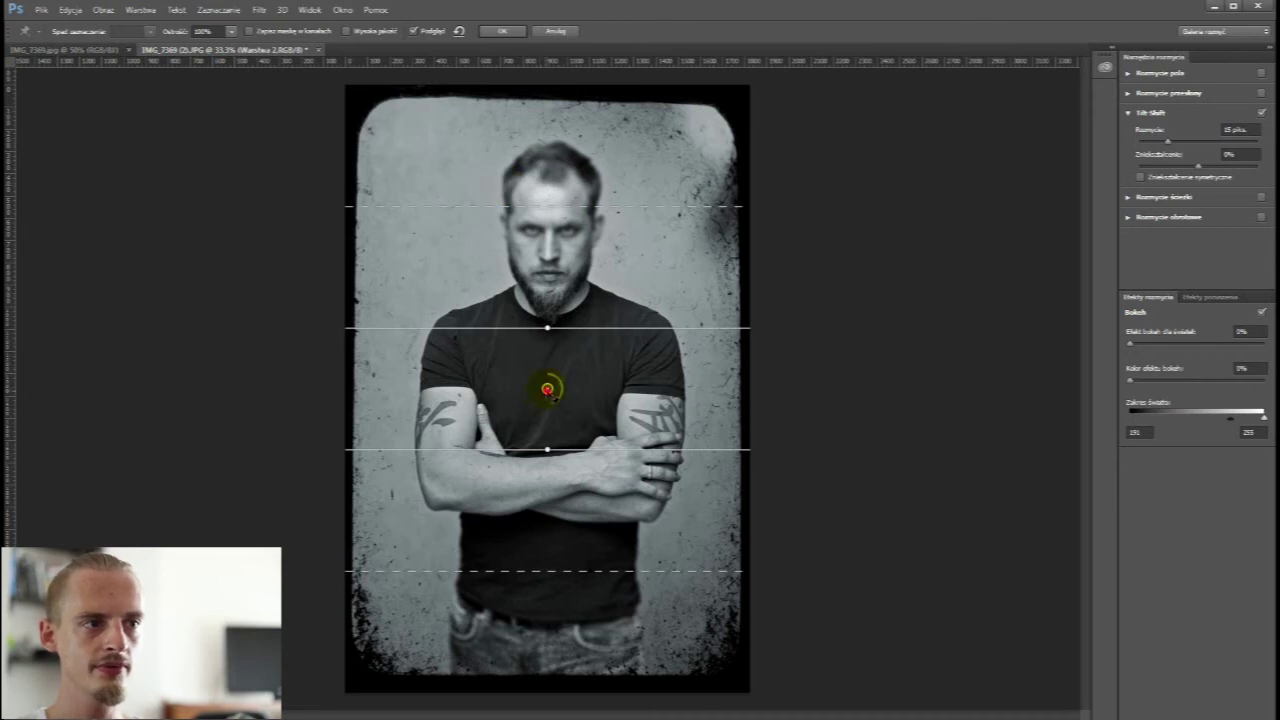
pyautogui.moveTo(547, 389); pyautogui.dragTo(550, 244)
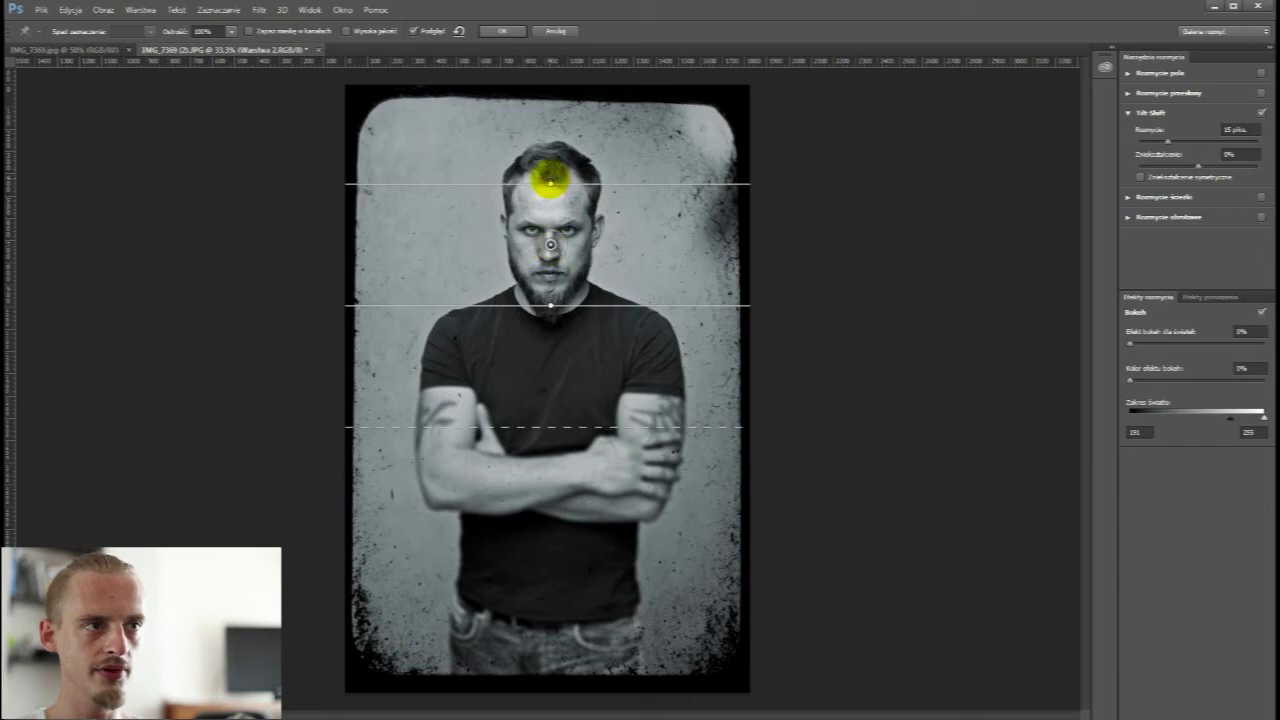
pyautogui.moveTo(549, 179); pyautogui.dragTo(549, 191)
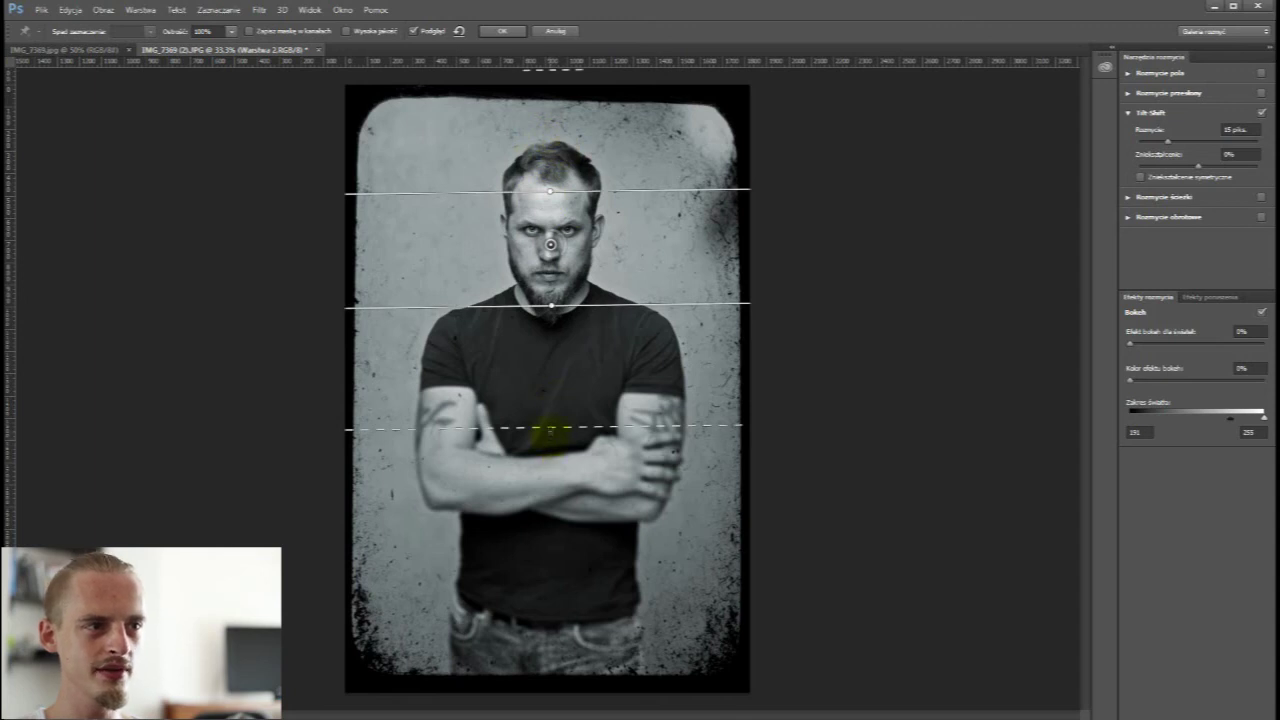
pyautogui.moveTo(549, 428); pyautogui.dragTo(550, 512)
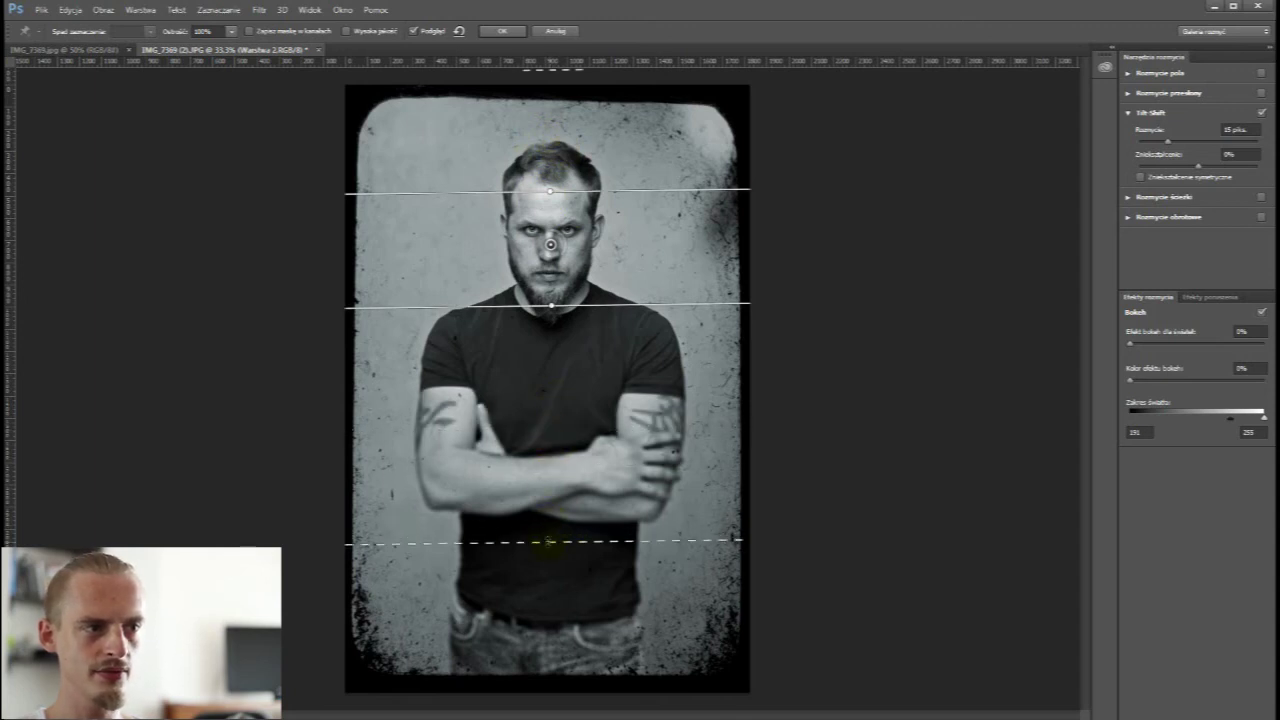
pyautogui.moveTo(565, 543); pyautogui.dragTo(565, 568)
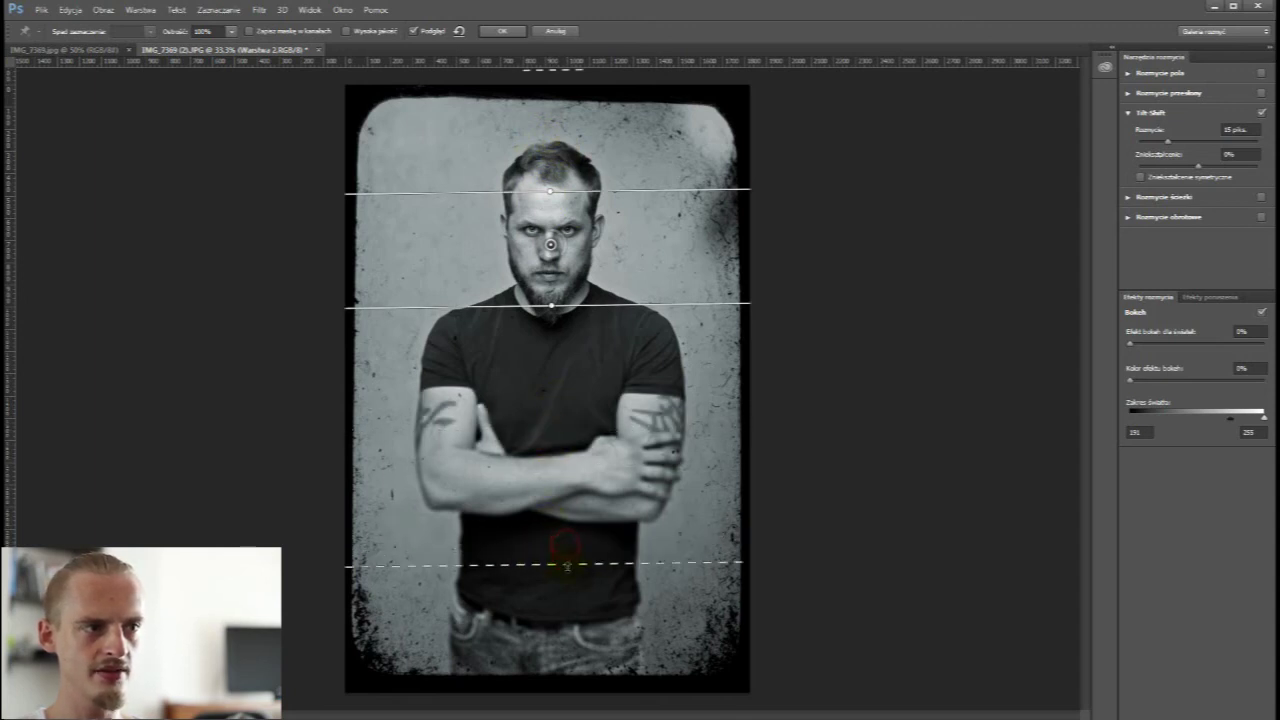
pyautogui.moveTo(550, 300); pyautogui.dragTo(550, 322)
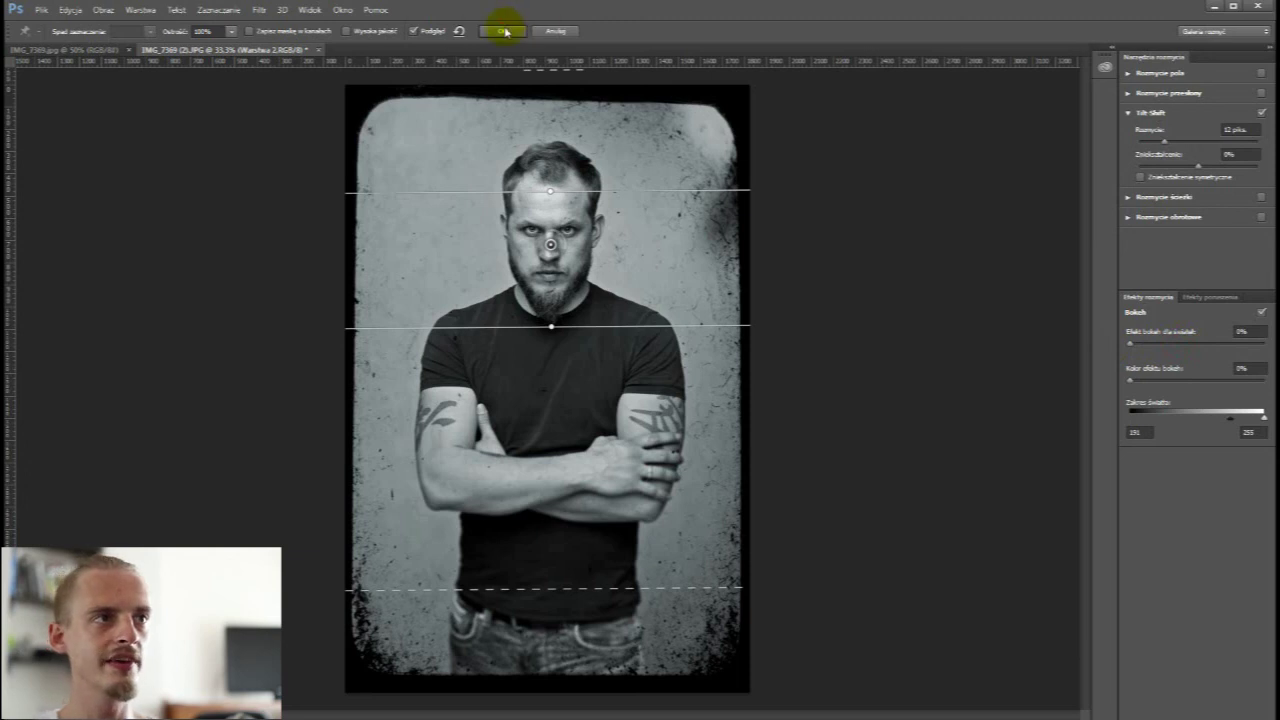
pyautogui.click(502, 30)
# Hide the History panel and zoom in to inspect the blur.
pyautogui.click(515, 293)
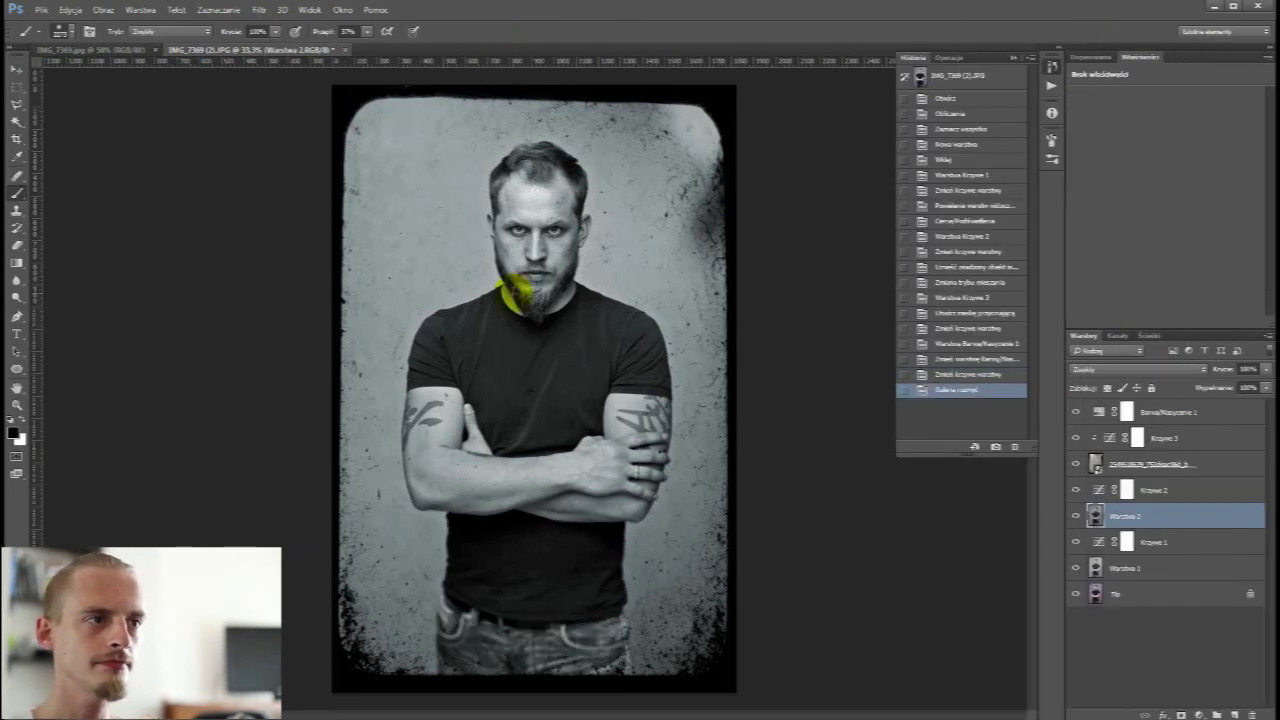
pyautogui.click(1010, 58)
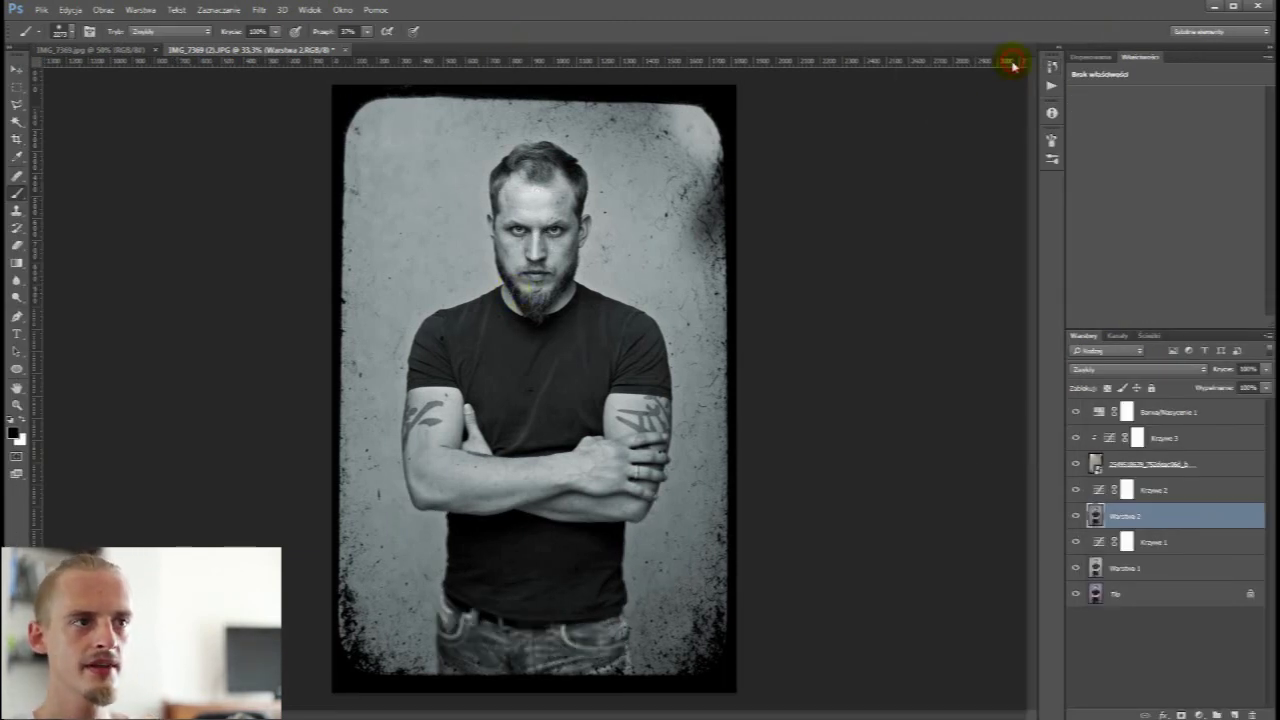
pyautogui.hotkey('ctrl', '+')
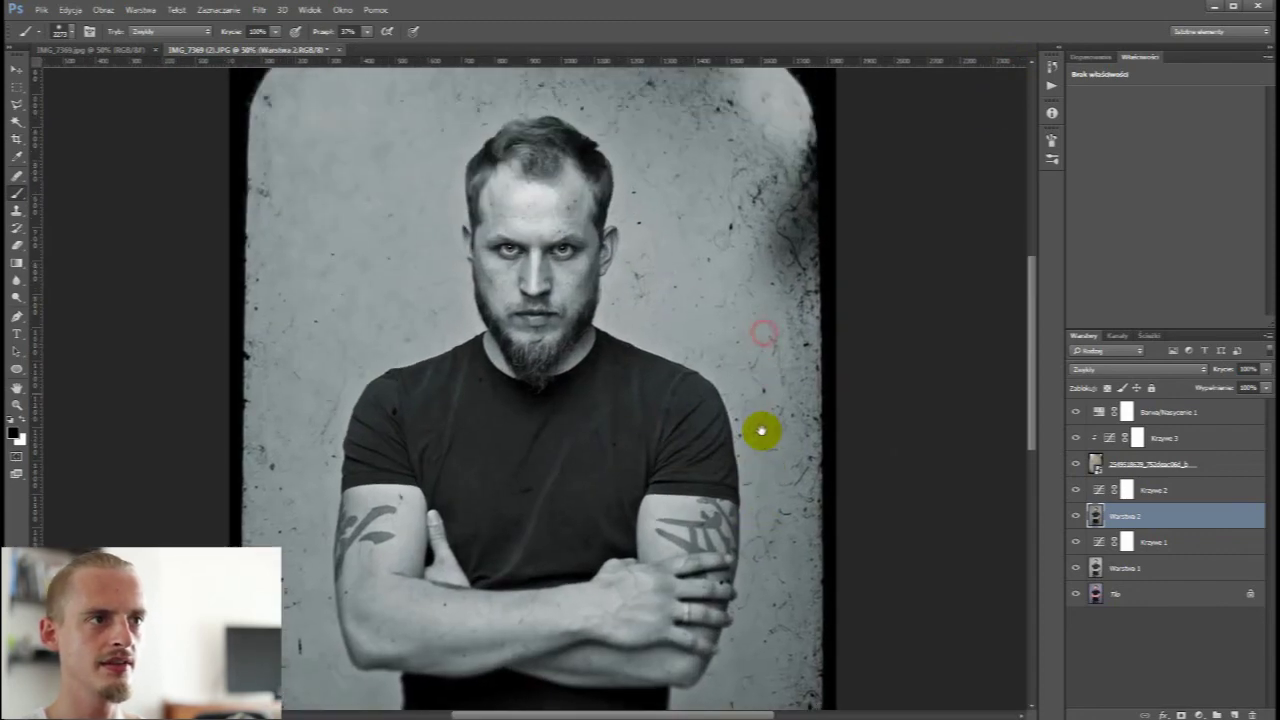
pyautogui.scroll(-3, 755, 320)
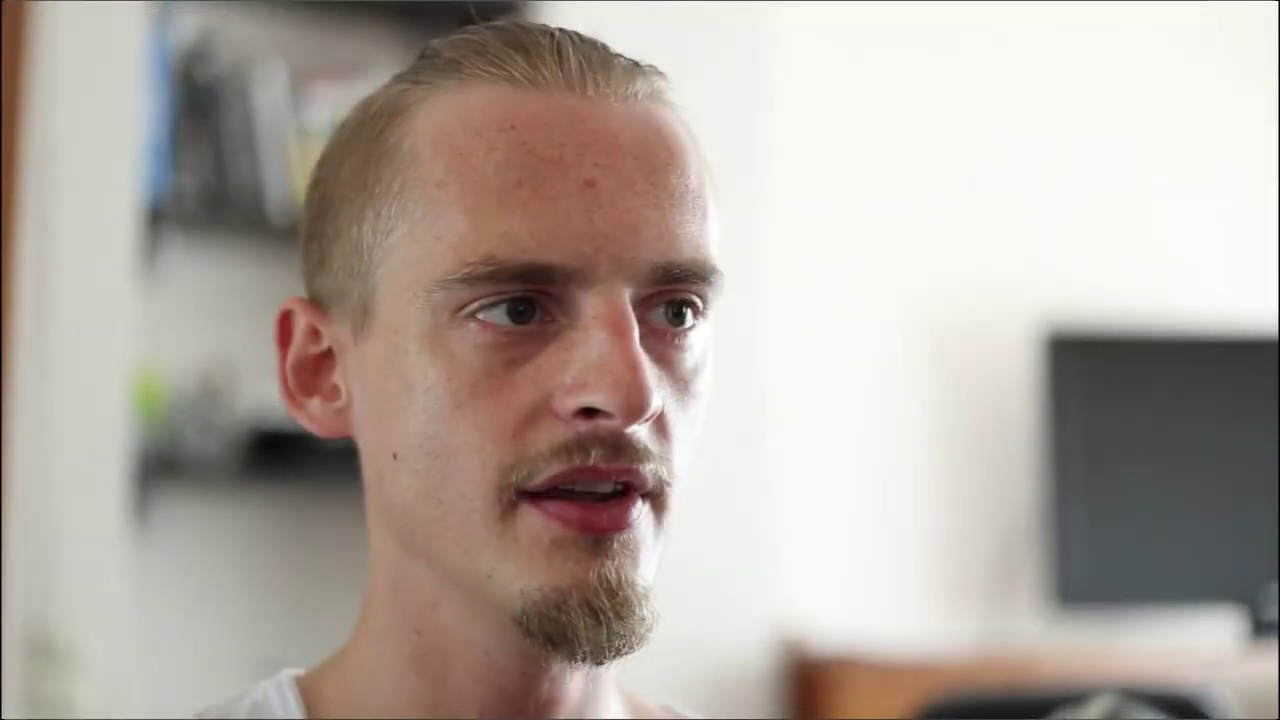